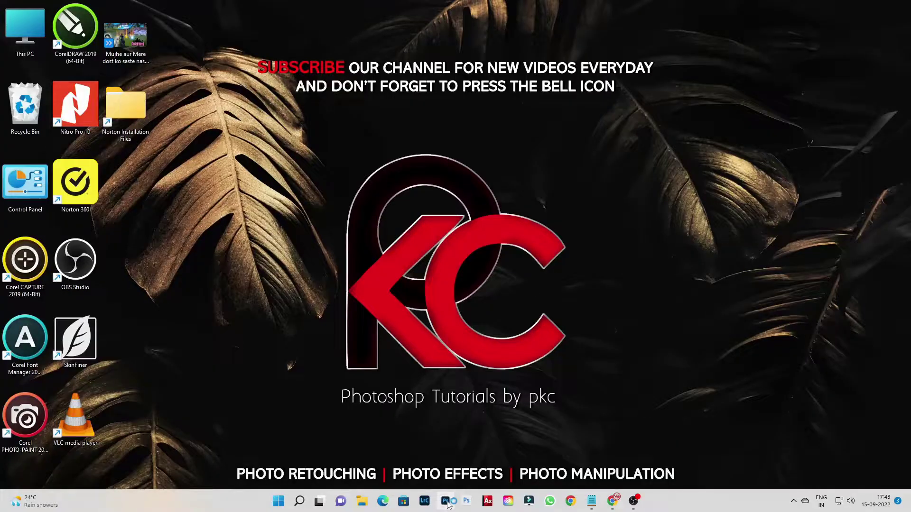
Launch Photoshop and open the bride portrait 619A0205.JPG
left_click(446, 502)
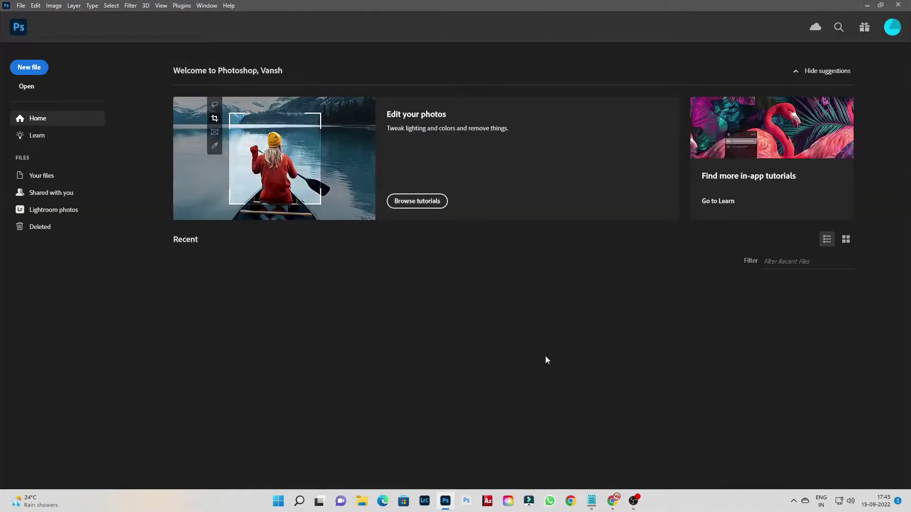
left_click(27, 87)
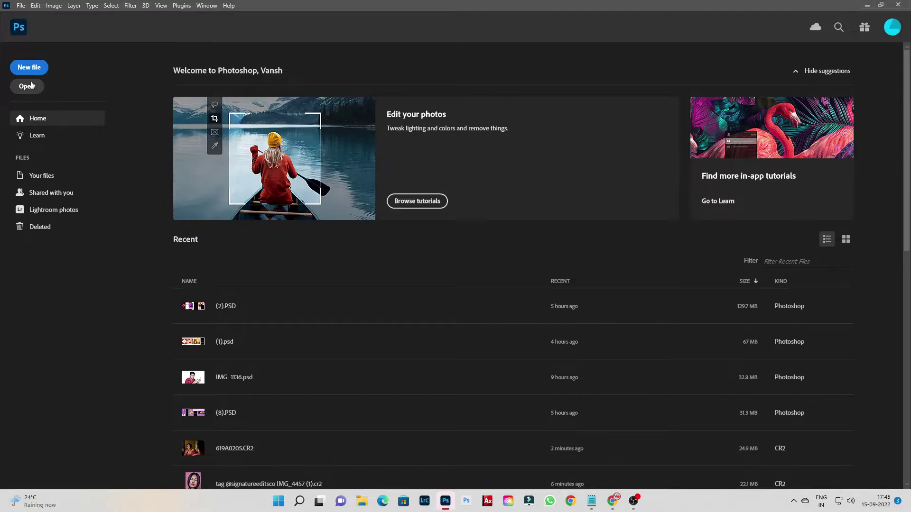
key("Return")
In Camera Raw, cool the temperature, lower highlights, lift shadows, deepen blacks, and nudge exposure, contrast and tint
left_click(131, 6)
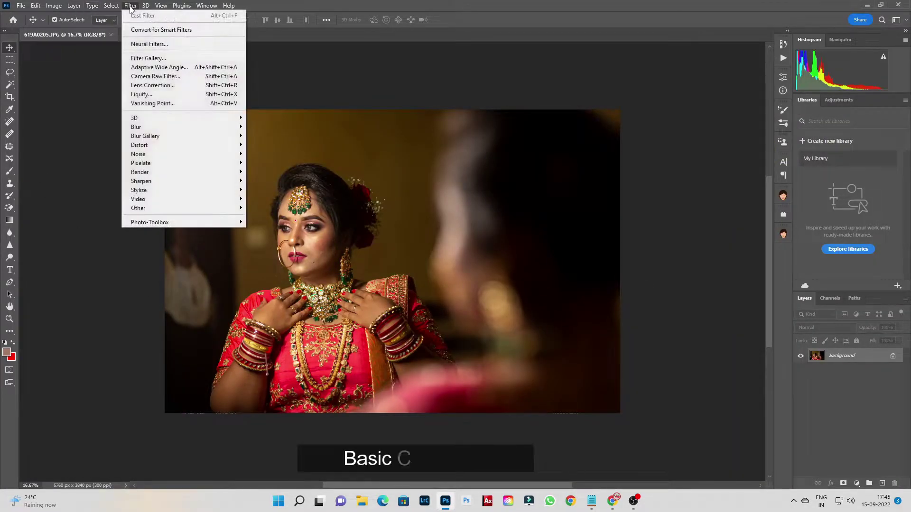
left_click(159, 77)
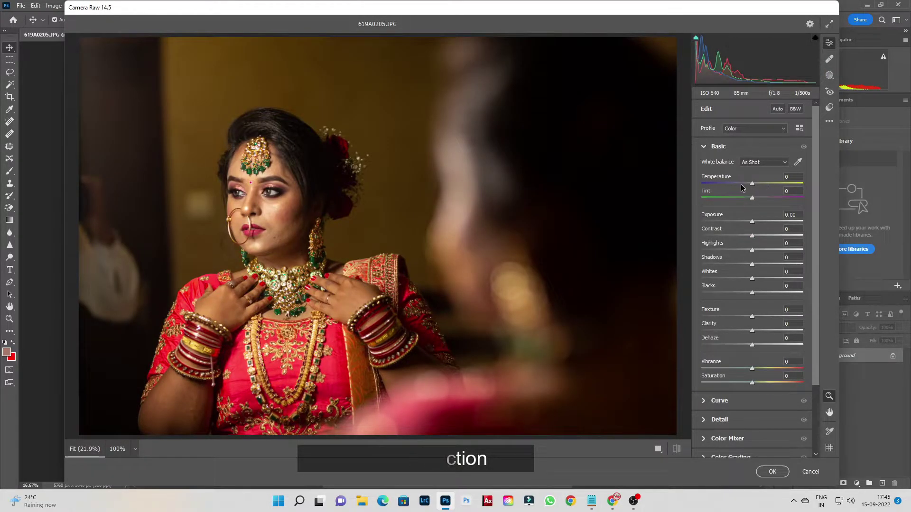
mouse_move(744, 186)
left_mouse_down()
mouse_move(734, 183)
mouse_move(745, 198)
left_mouse_up()
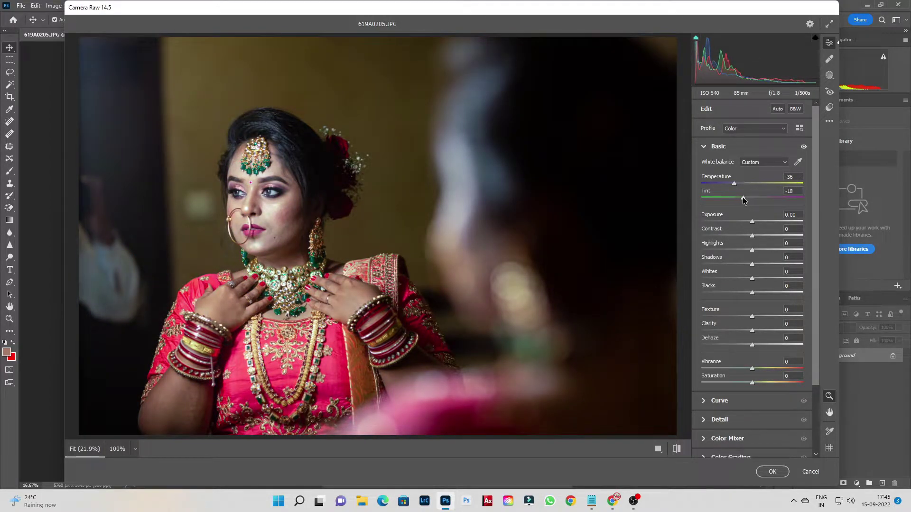
left_click(299, 219)
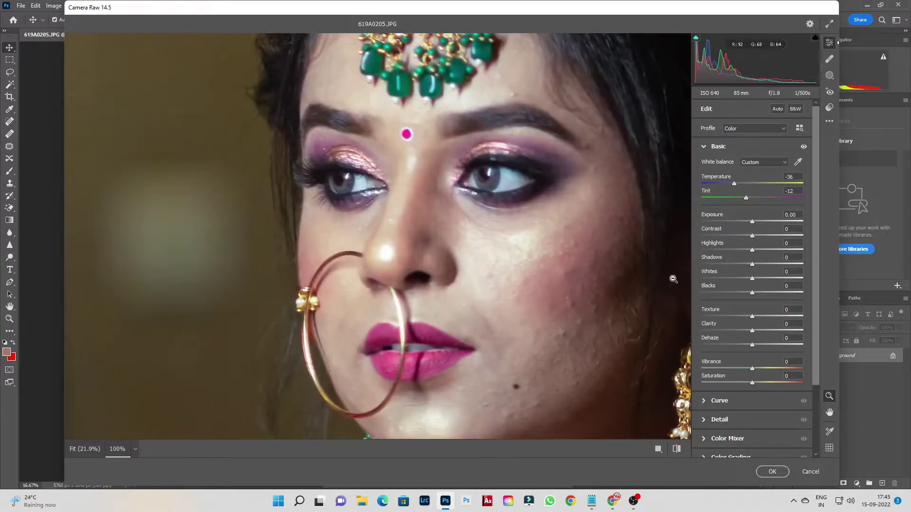
left_click_drag(748, 252, 743, 250)
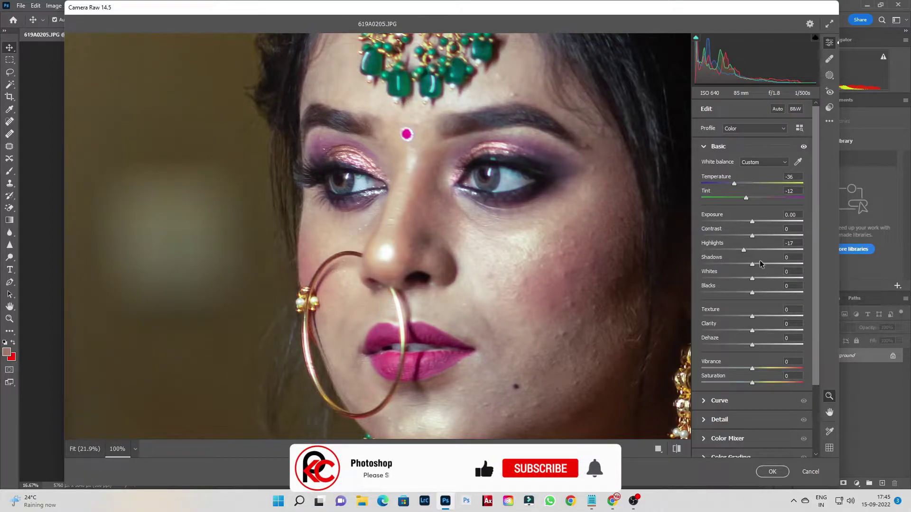
left_click(585, 258)
left_click_drag(763, 267, 780, 266)
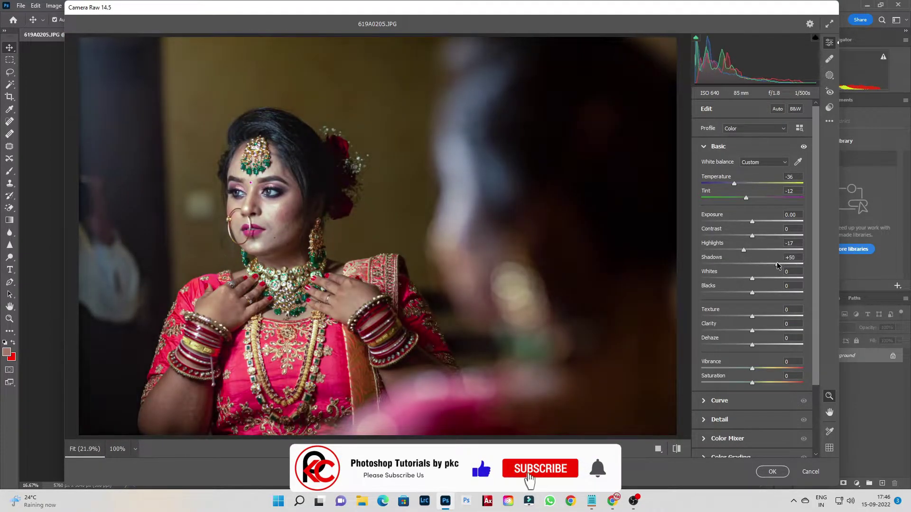
left_click_drag(752, 293, 739, 295)
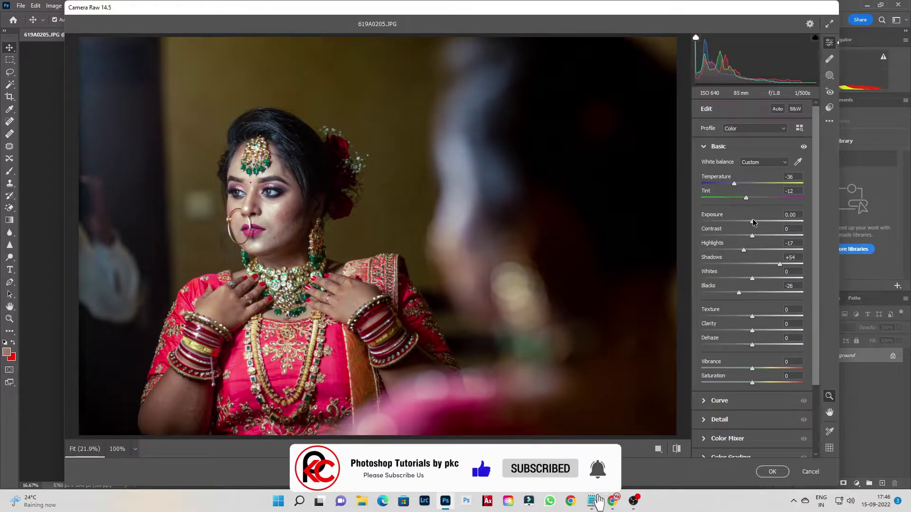
left_click_drag(753, 222, 758, 237)
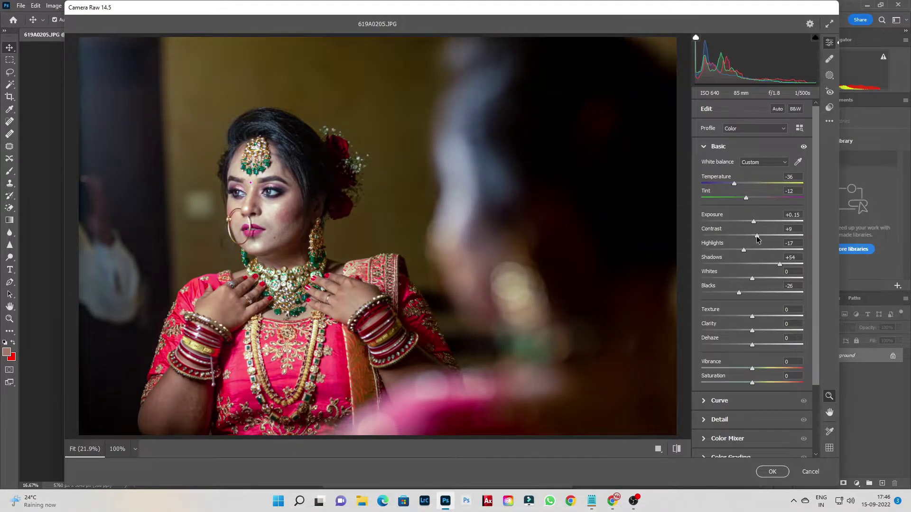
left_click_drag(744, 197, 748, 198)
Apply the Camera Raw correction and launch SkinFiner, panning the previews across the bride's face
left_click(772, 472)
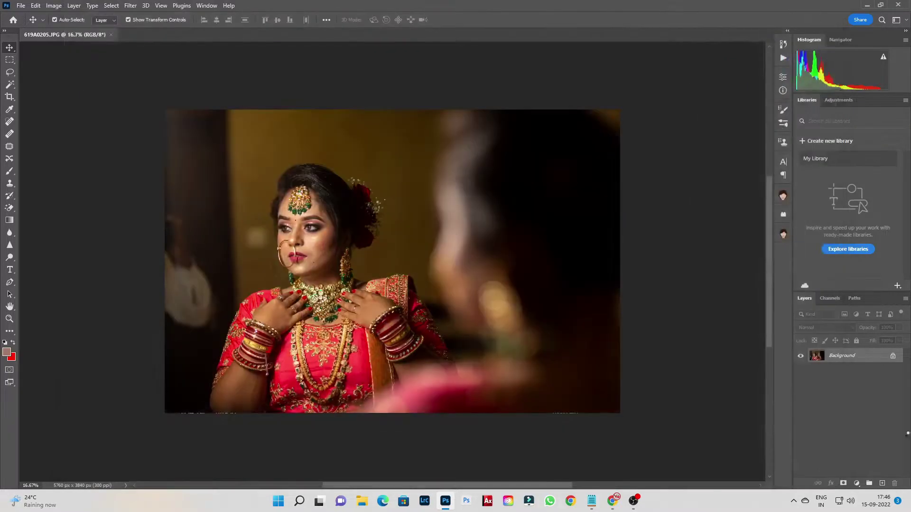
left_click(130, 5)
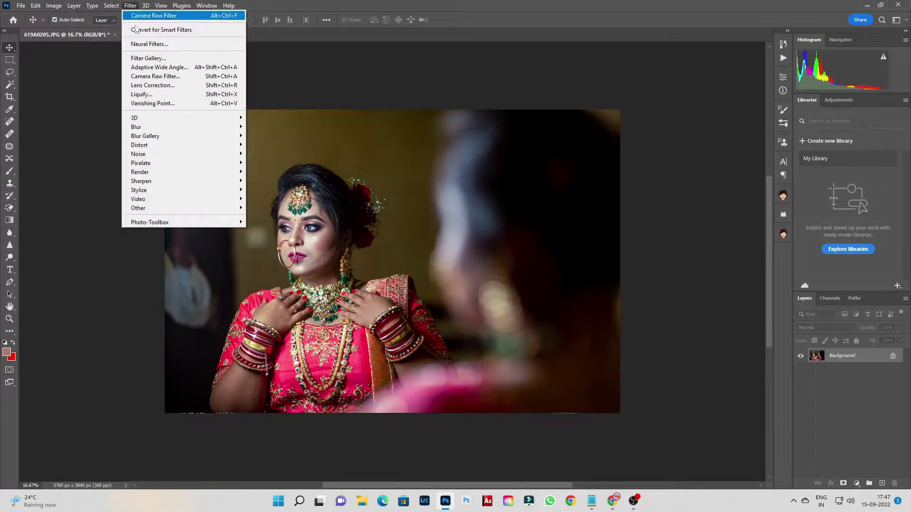
left_click(264, 220)
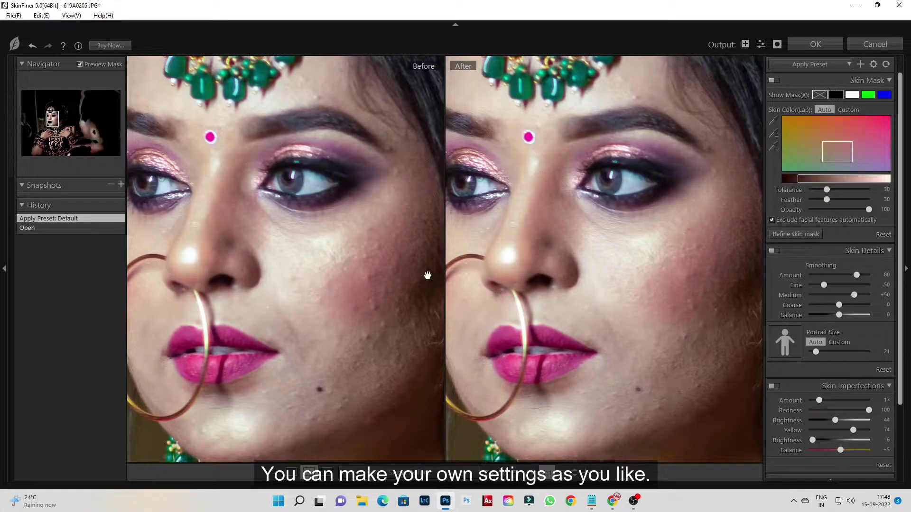
left_click_drag(590, 273, 614, 295)
scroll(608, 290, "down", 1)
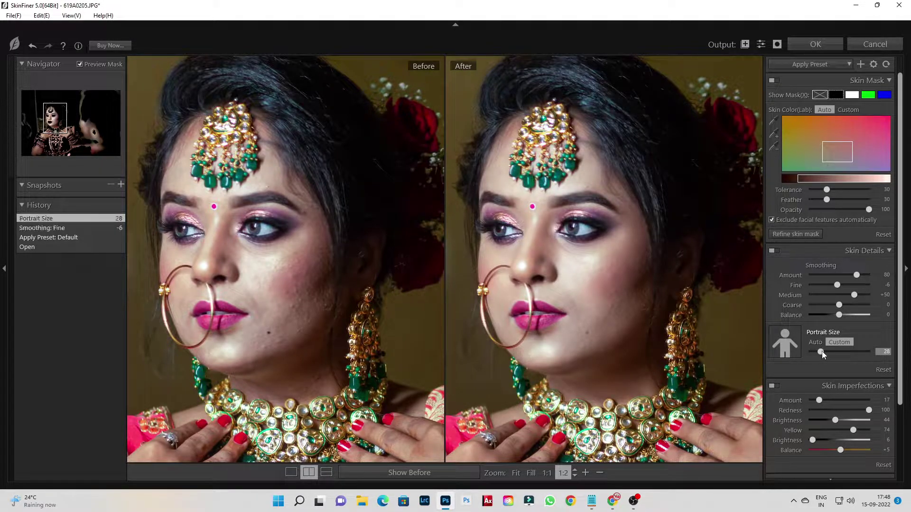
Disable Skin Mask, set portrait size 43, coarse +19 and fine -6, and apply SkinFiner
left_click(775, 81)
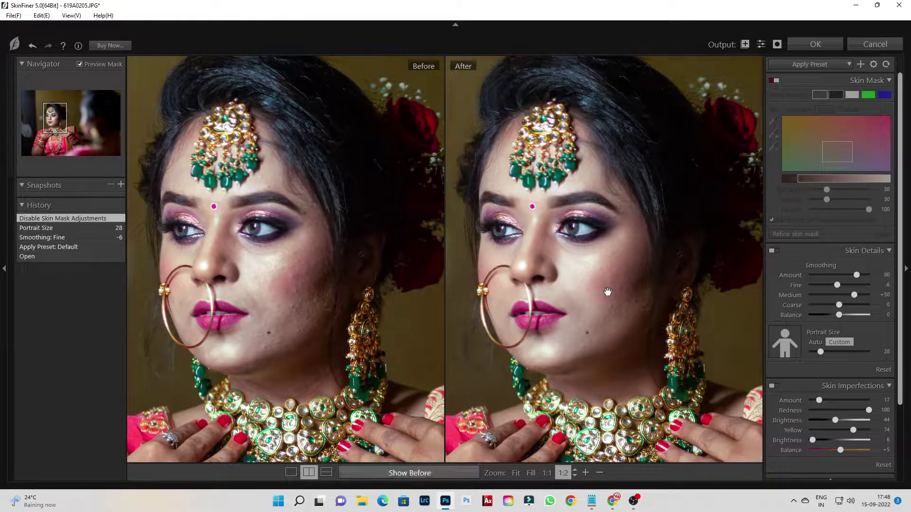
left_click(824, 351)
left_click(845, 306)
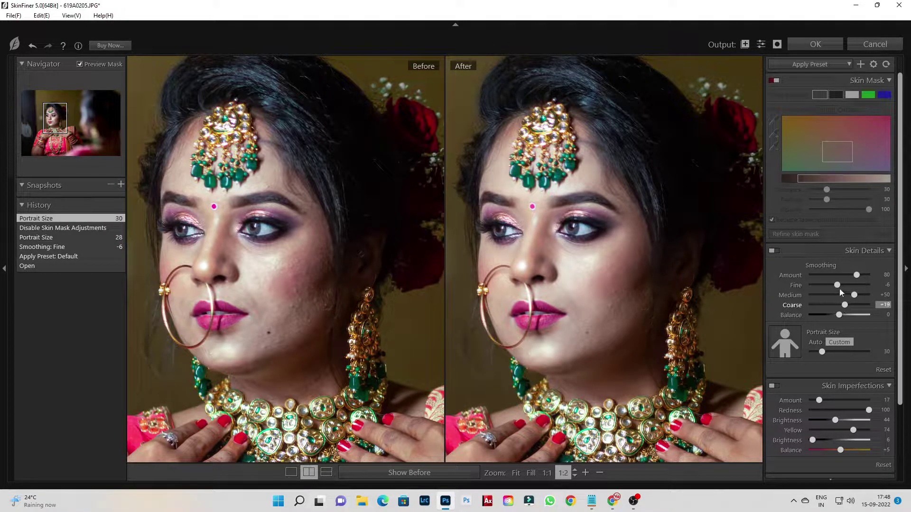
left_click(845, 285)
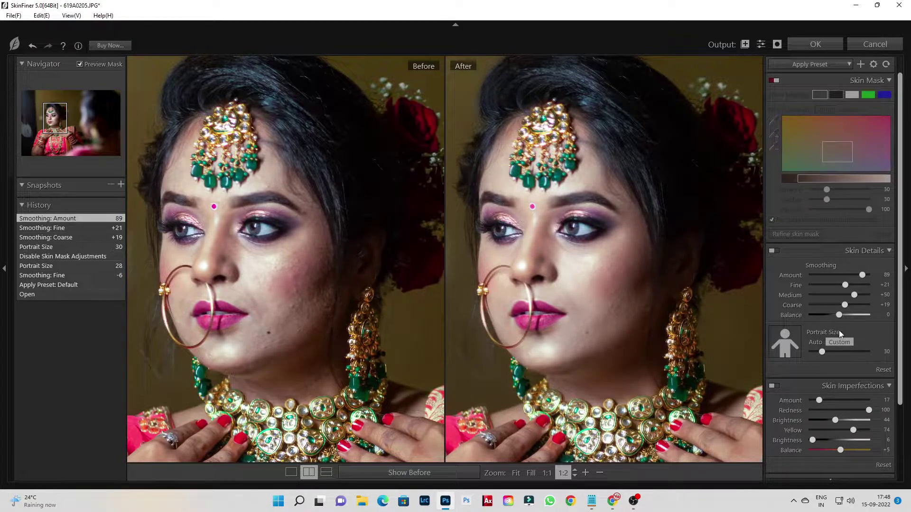
left_click_drag(831, 352, 830, 352)
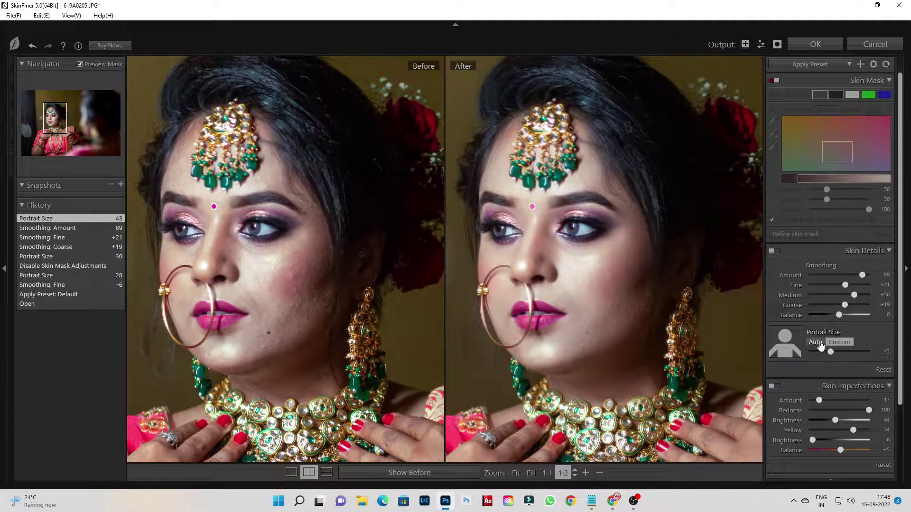
left_click(838, 285)
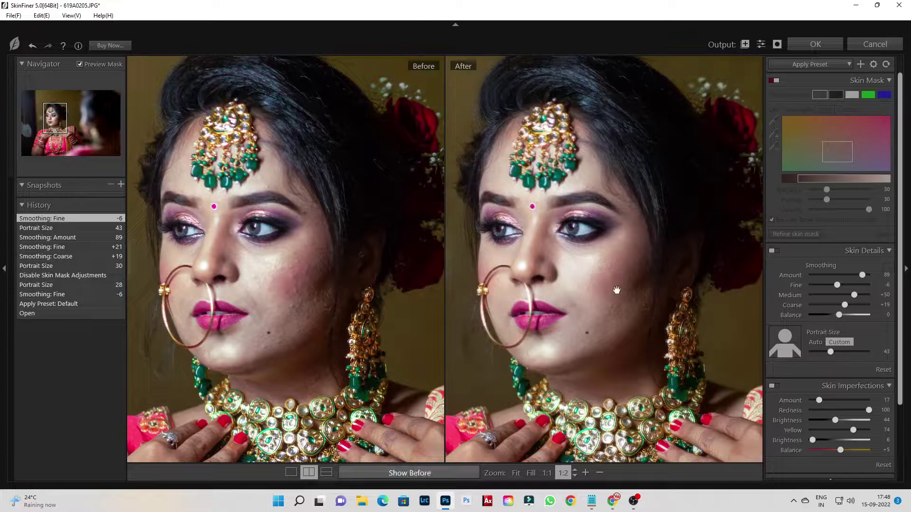
left_click(816, 44)
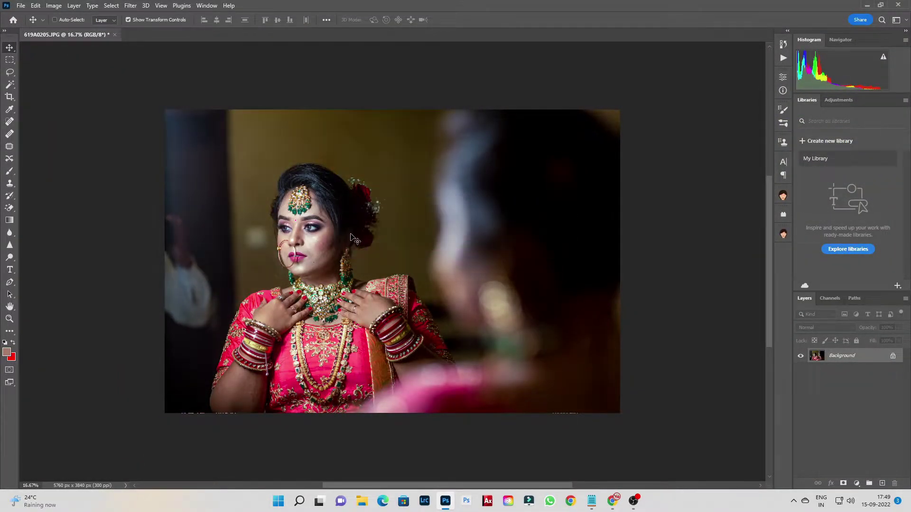
Zoom into the bride's face to inspect the smoothing, then fit the image on screen
scroll(406, 245, "up", 3)
left_click_drag(190, 282, 538, 331)
key("ctrl+plus")
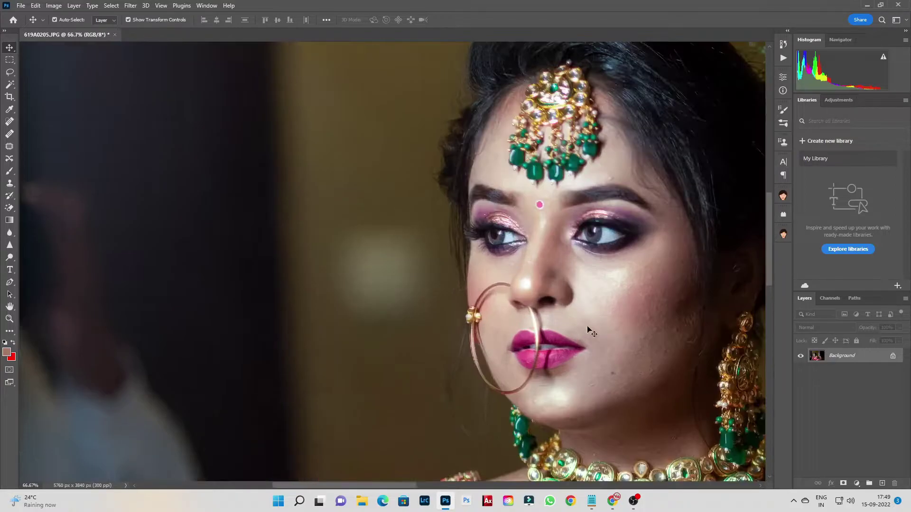
key("ctrl+0")
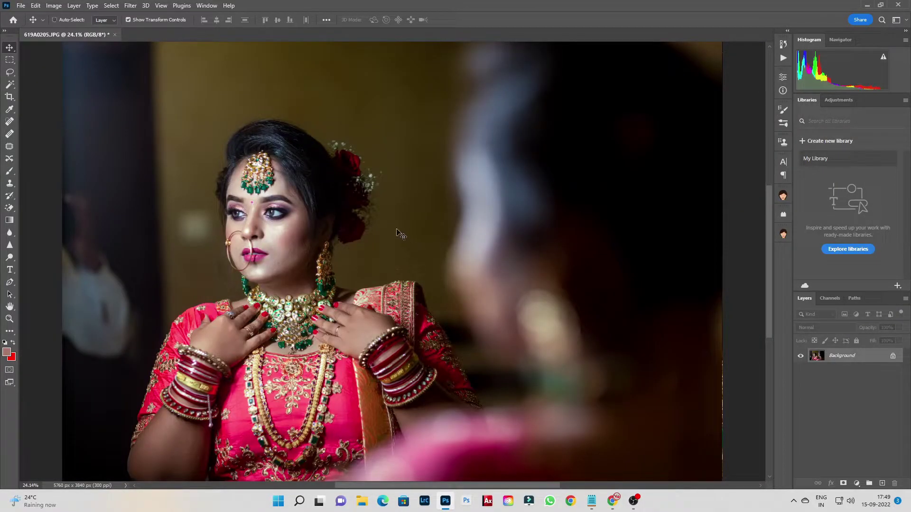
Save a copy of the retouched bride photo as a JPEG at quality 12
key("ctrl+shift+s")
left_click(824, 472)
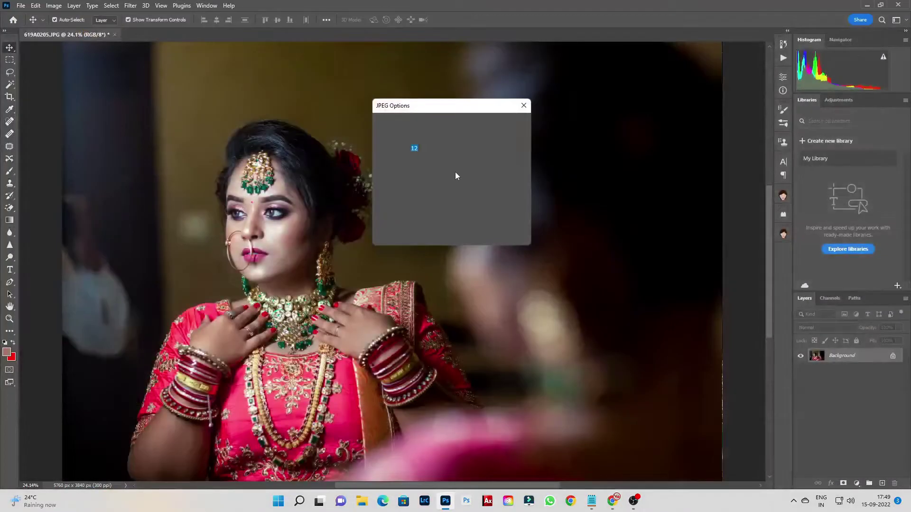
key("Return")
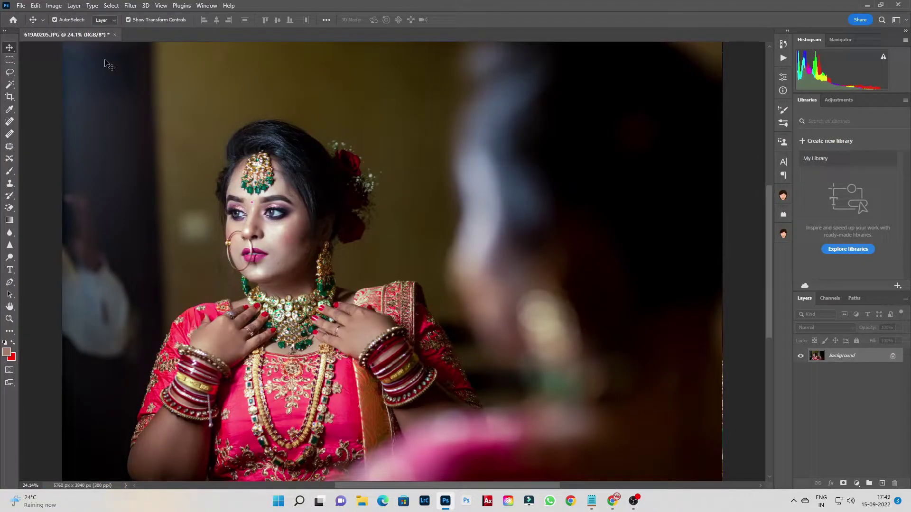
Close the bride photo without saving changes and open the portrait IMG_7289.JPG
left_click(115, 35)
left_click(451, 189)
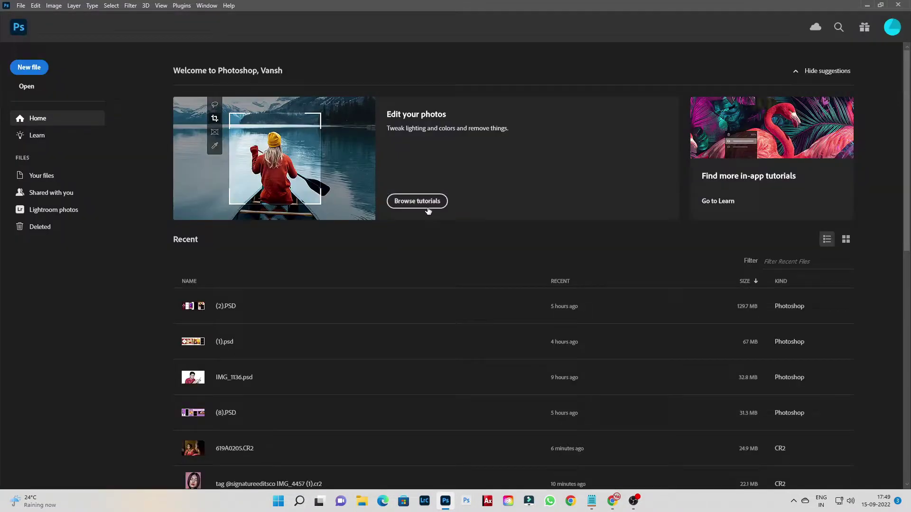
left_click(27, 87)
left_click(265, 92)
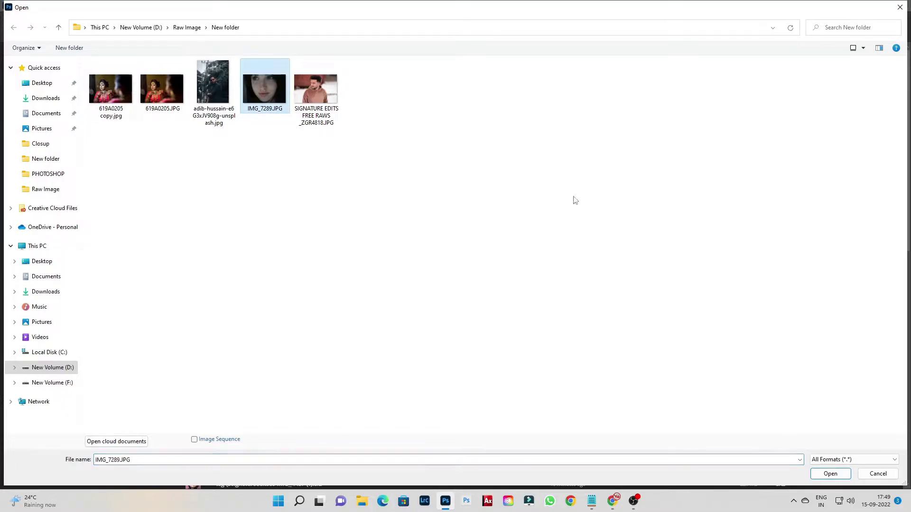
key("Return")
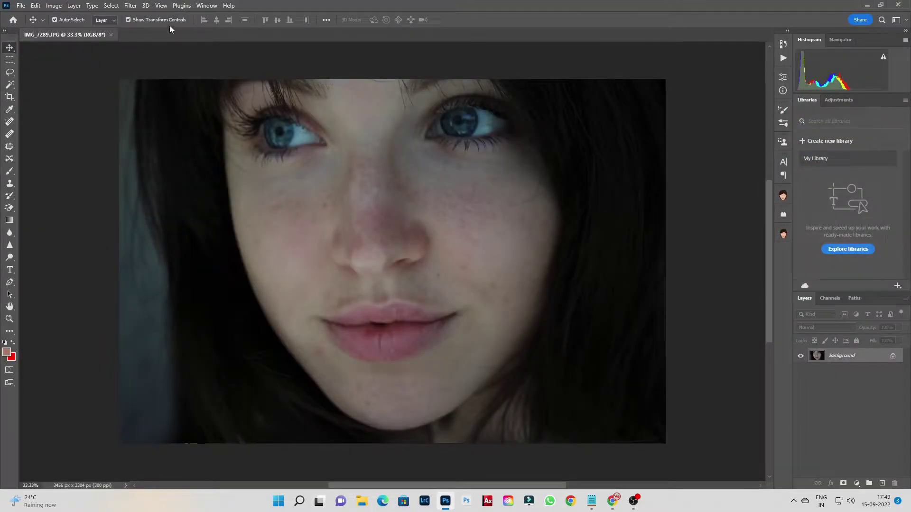
Apply Camera Raw with exposure +0.60, contrast +19, highlights -21, shadows +78 and blacks -21
left_click(131, 5)
left_click(148, 76)
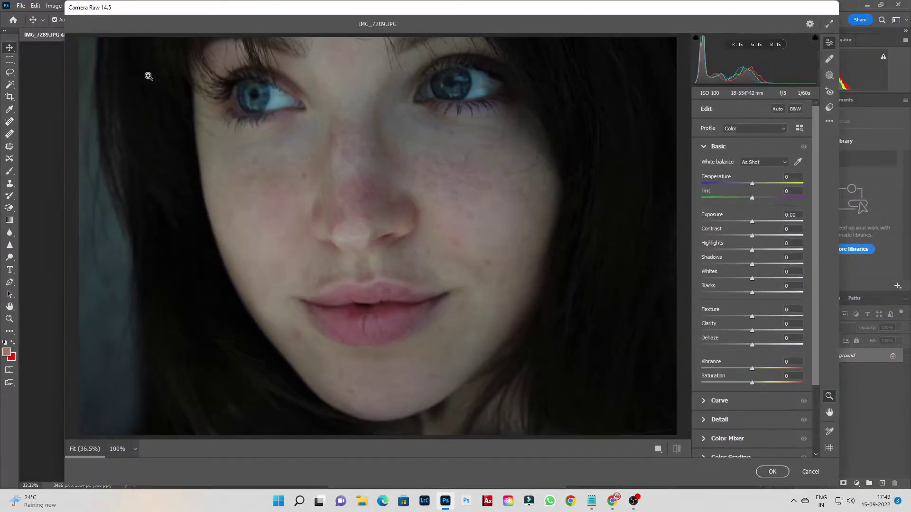
left_click(757, 222)
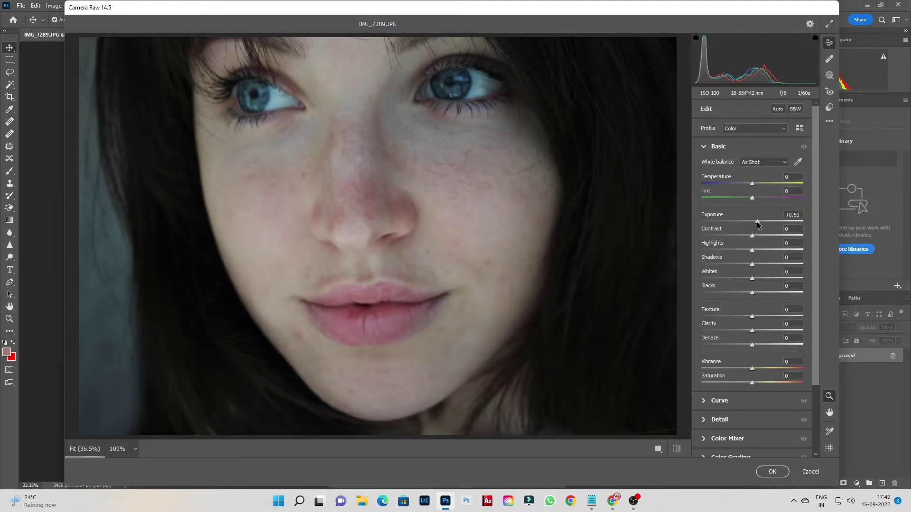
left_click(764, 236)
left_click(734, 250)
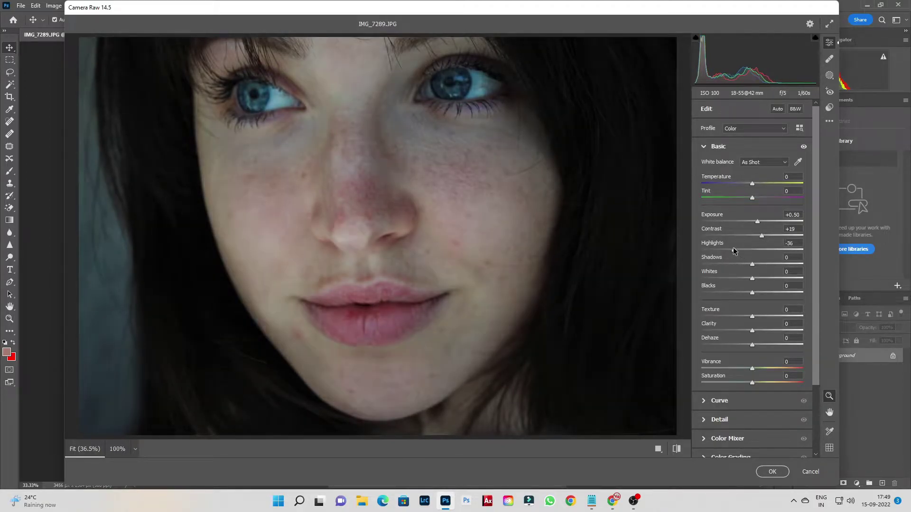
left_click_drag(739, 251, 792, 267)
left_click(779, 264)
left_click_drag(749, 294, 742, 295)
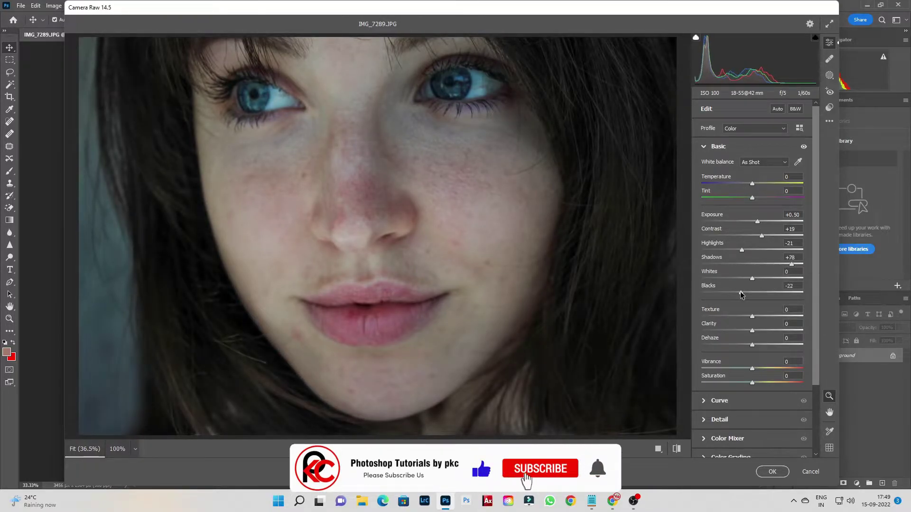
left_click_drag(758, 222, 760, 224)
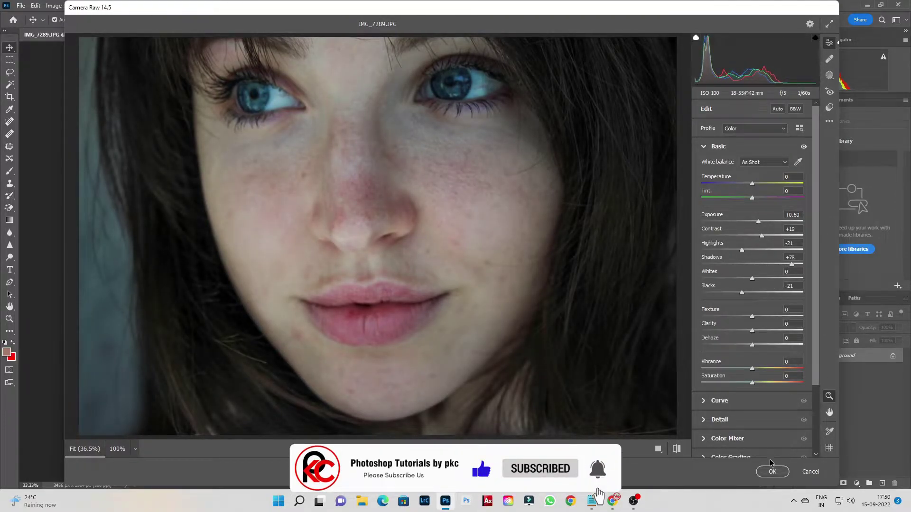
left_click(772, 471)
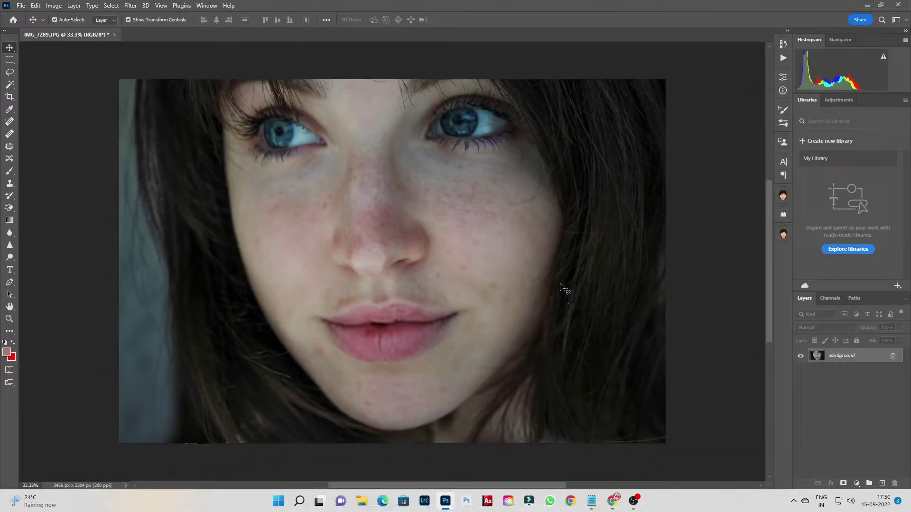
left_click(133, 9)
Launch SkinFiner on the portrait and apply the Skin Tone-Lightening and Smoothing-High presets
left_click(268, 223)
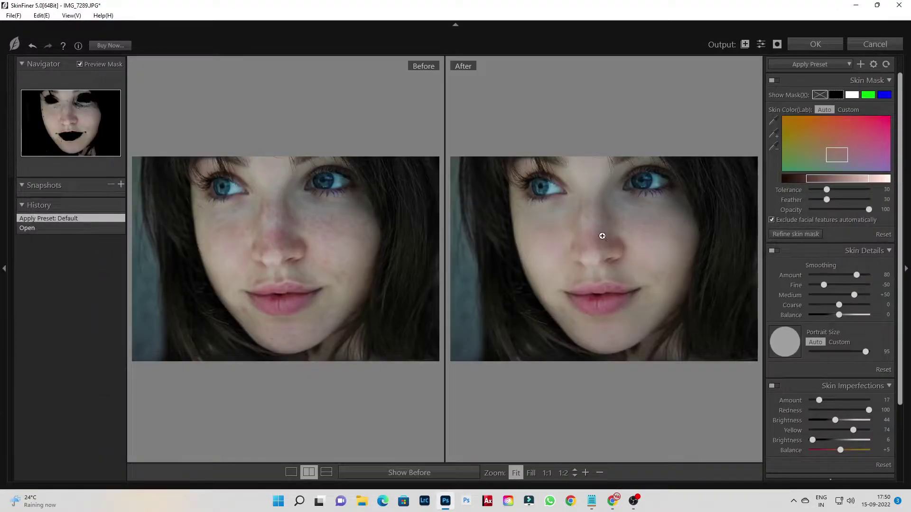
left_click(604, 237)
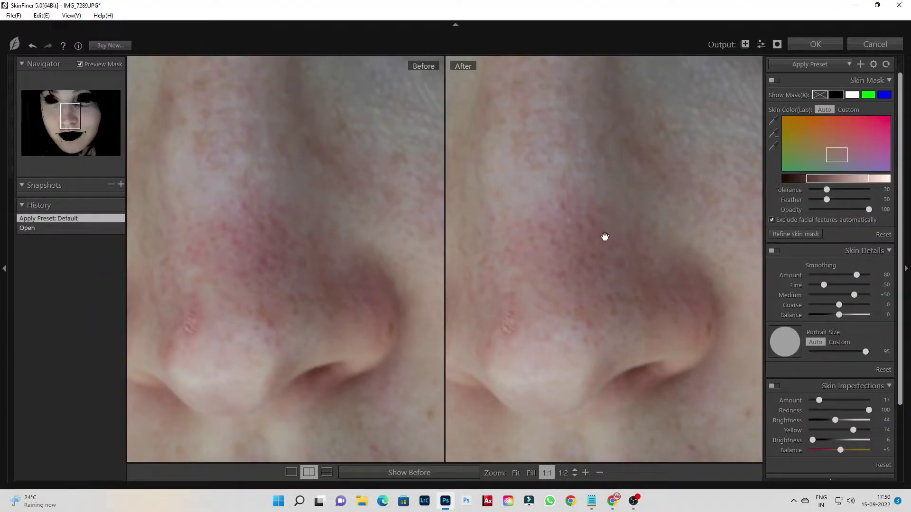
left_click(604, 238)
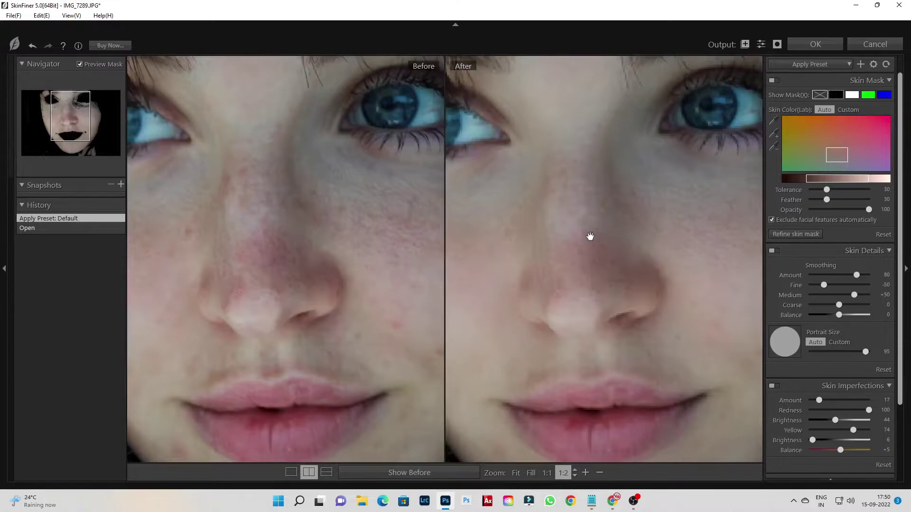
left_click(847, 65)
left_click(801, 85)
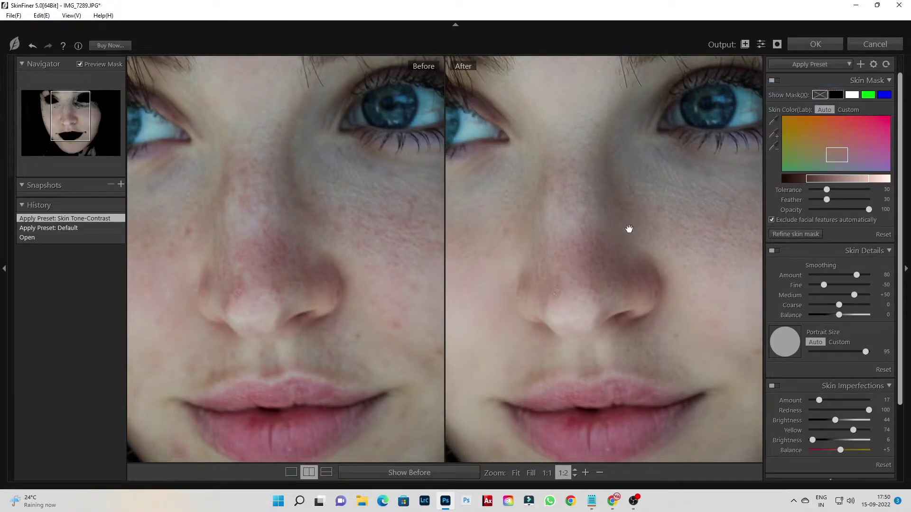
left_click(811, 65)
left_click(811, 93)
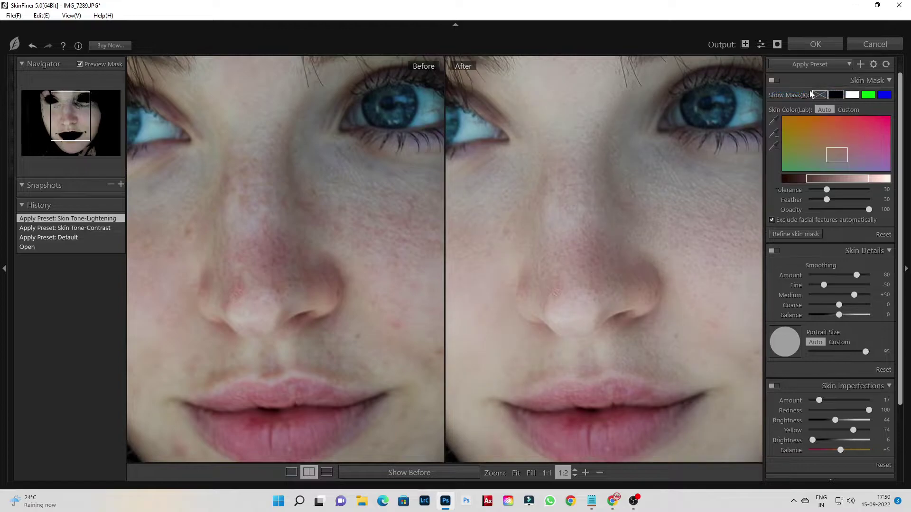
left_click(811, 64)
left_click(807, 105)
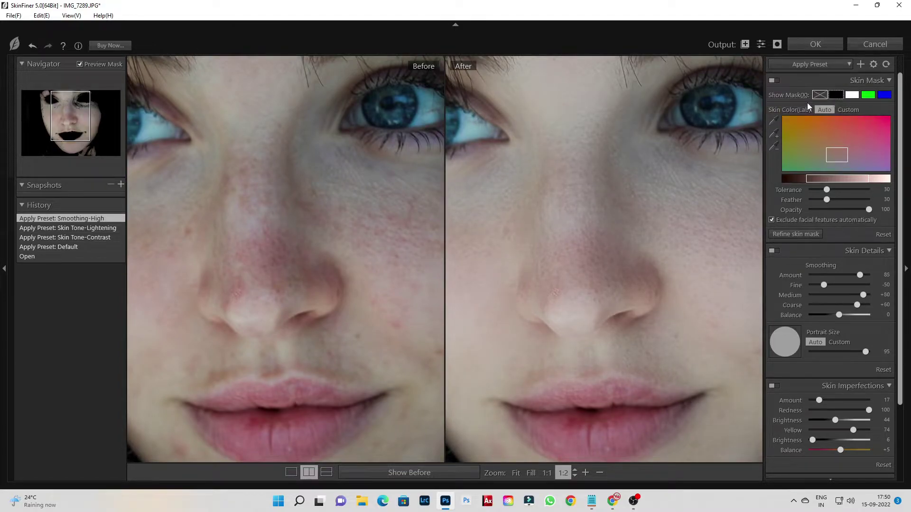
scroll(633, 242, "down", 1)
left_click(671, 245)
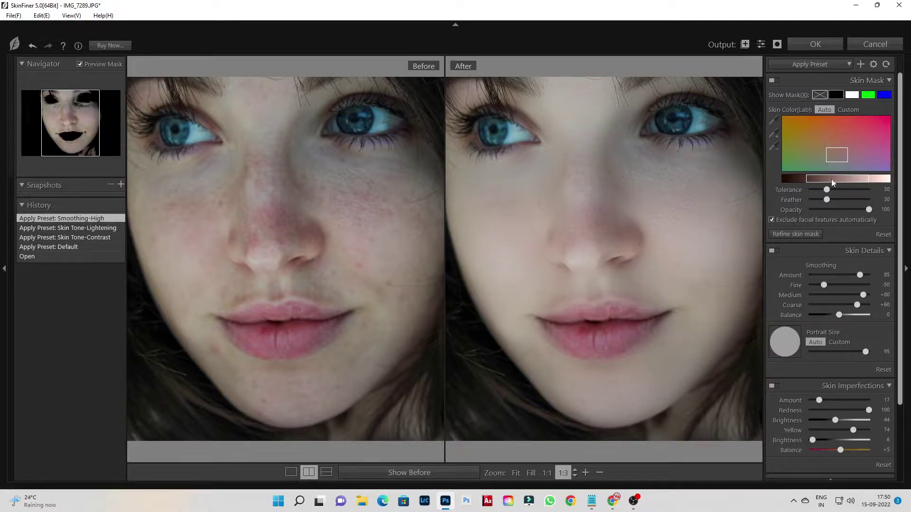
Try the Smoothing-Medium, Smoothing-Men and Smoothing-Light presets, then return to Smoothing-High
left_click(809, 67)
left_click(806, 123)
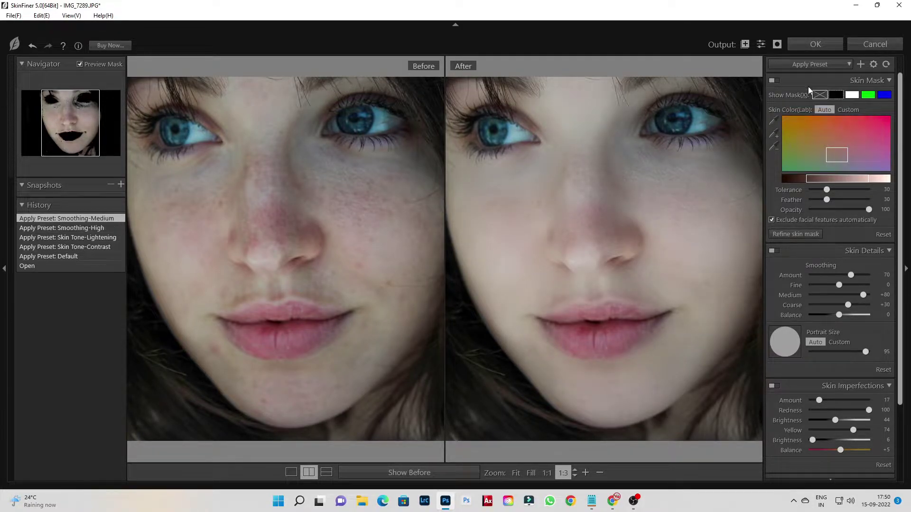
left_click(809, 65)
left_click(806, 127)
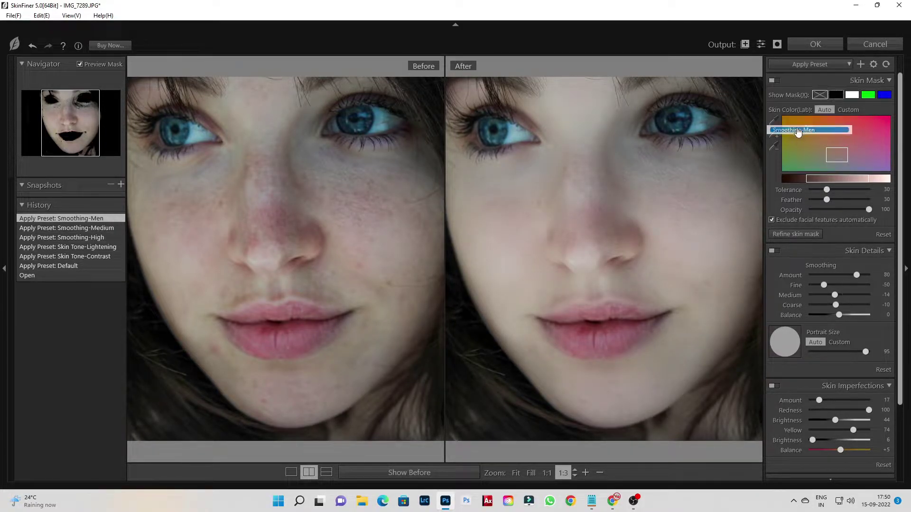
left_click(802, 69)
left_click(809, 113)
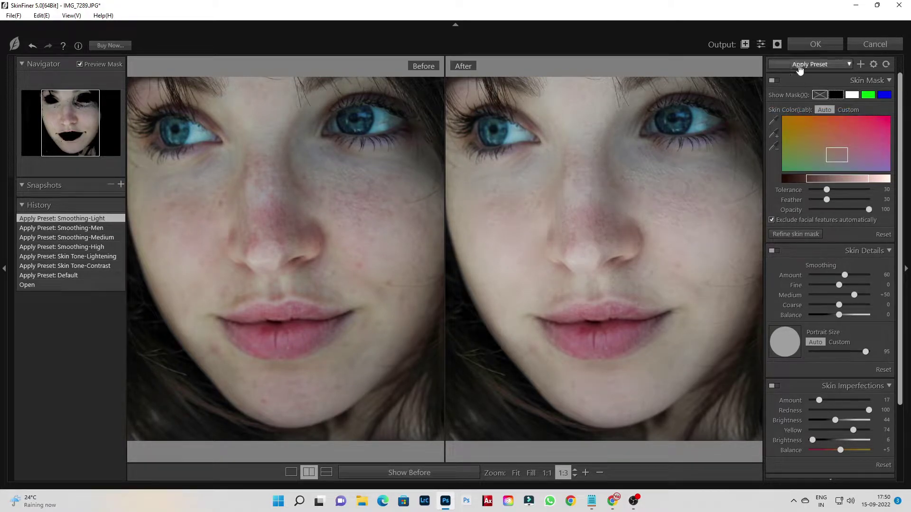
left_click(800, 68)
left_click(806, 106)
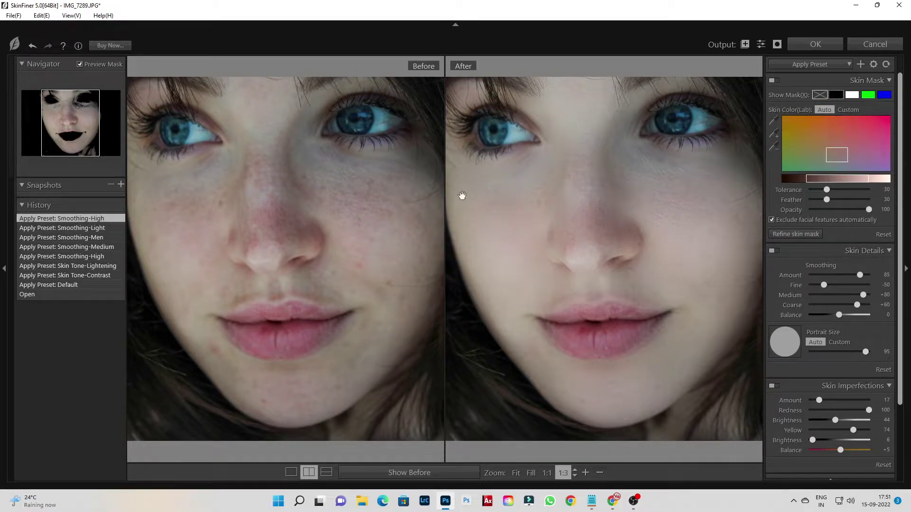
Set fine smoothing -18, portrait size 89 and redness brightness 45, then apply the retouch
left_click(856, 352)
left_click_drag(824, 285, 834, 286)
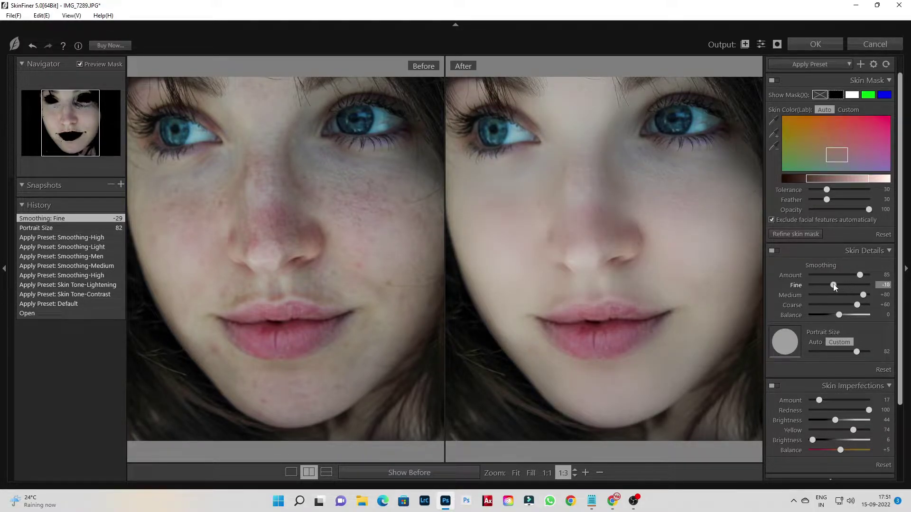
left_click(861, 352)
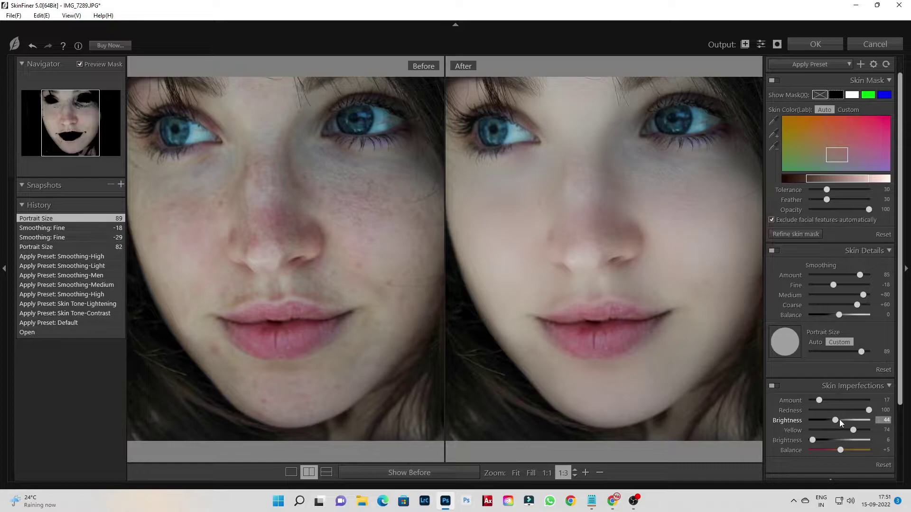
mouse_move(839, 420)
left_mouse_down()
mouse_move(845, 424)
mouse_move(836, 420)
left_mouse_up()
left_click(643, 318)
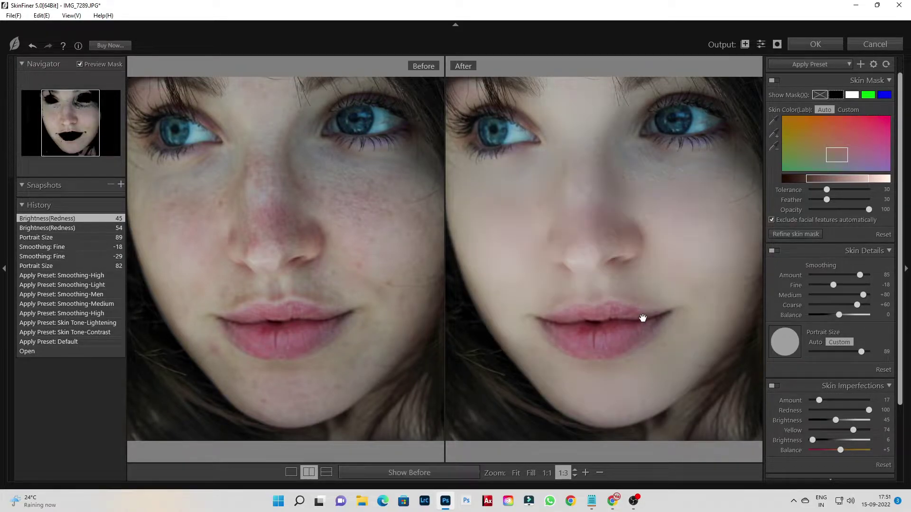
scroll(643, 318, "down", 1)
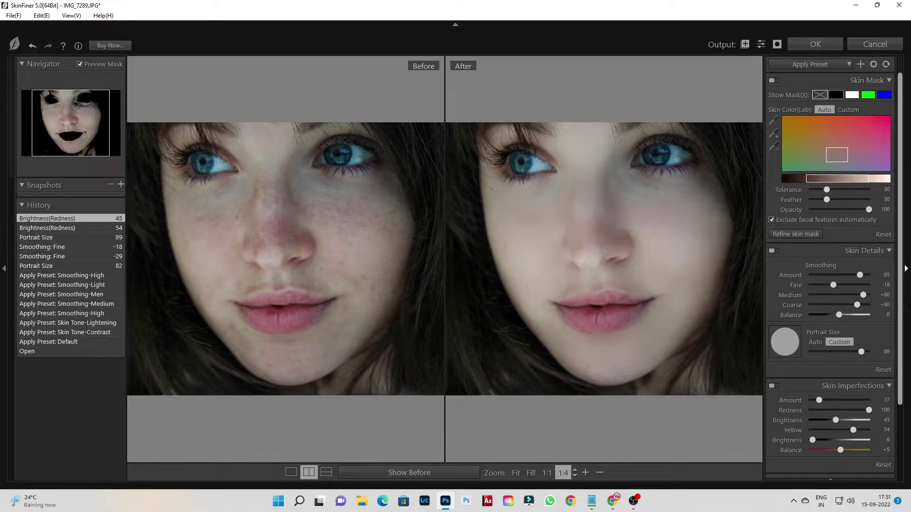
left_click(796, 43)
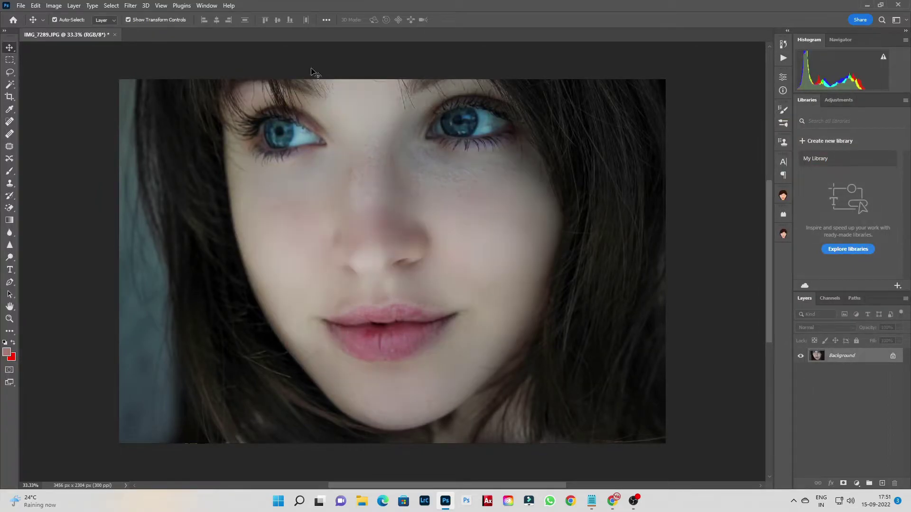
Save the retouched woman's portrait as a quality-12 JPEG while closing it
key("ctrl+w")
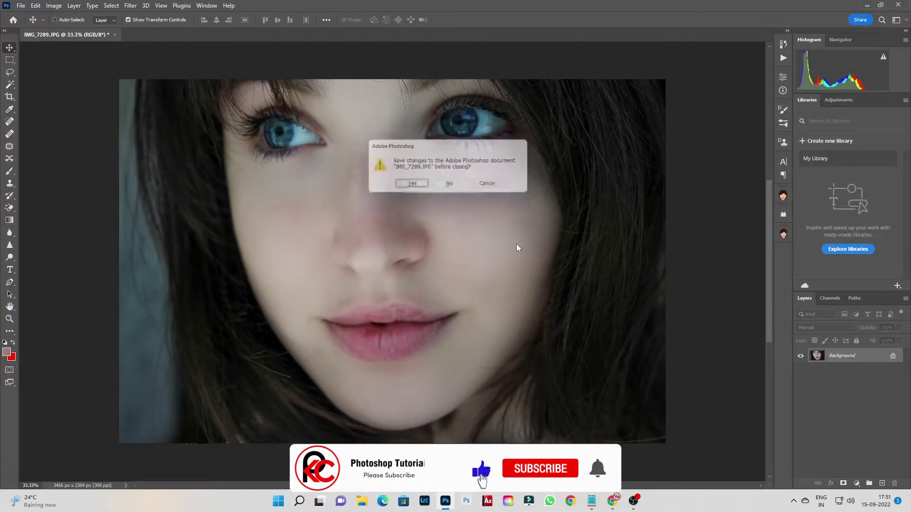
left_click(411, 185)
left_click(830, 472)
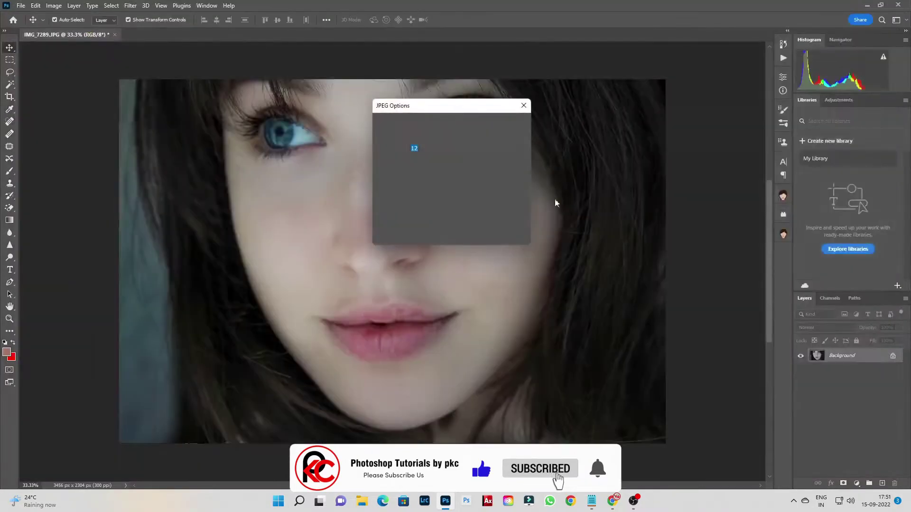
left_click(507, 125)
Close the finished document and open the photo of the man in a hoodie
left_click(115, 34)
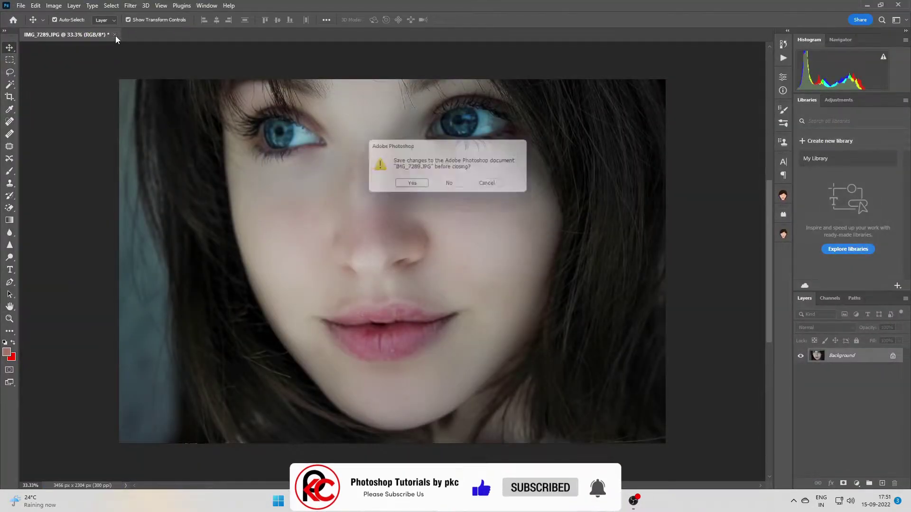
left_click(451, 184)
left_click(26, 87)
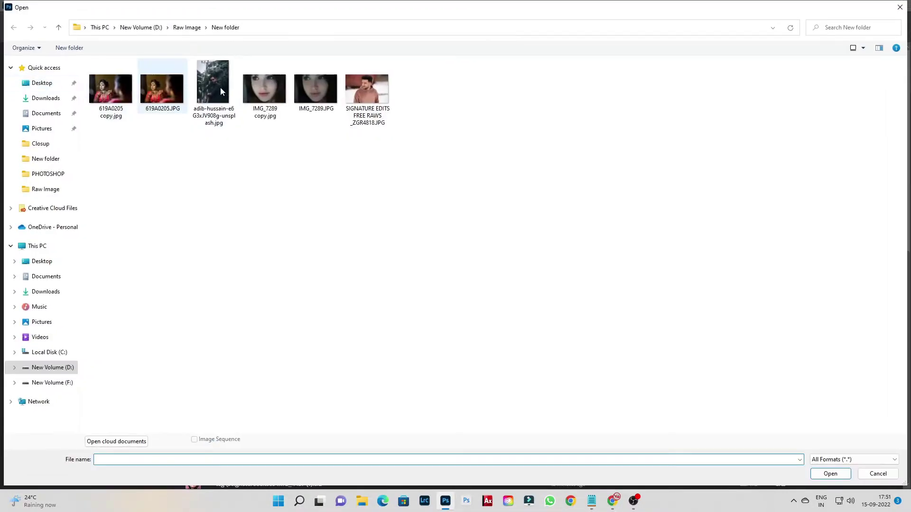
double_click(372, 101)
Run the SkinFiner plugin from the Filter menu on the hoodie portrait
scroll(397, 183, "up", 3)
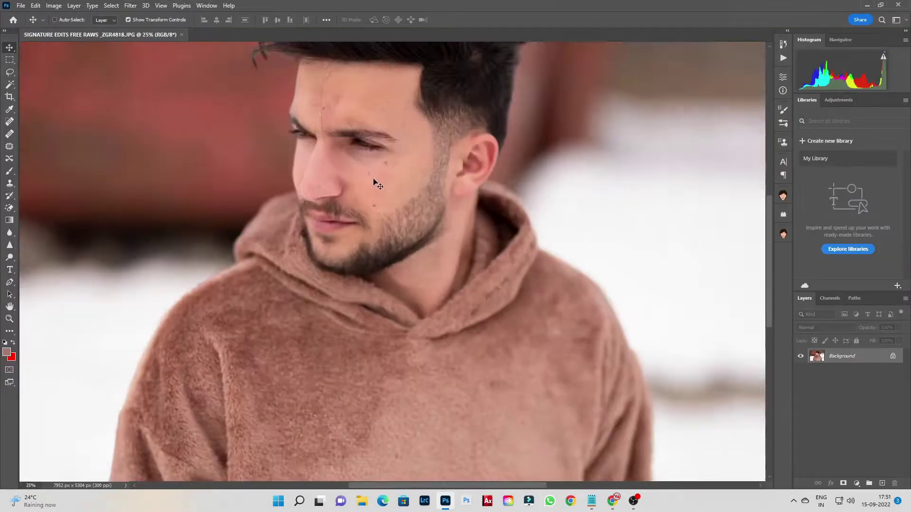
scroll(401, 299, "up", 2)
scroll(400, 341, "down", 5)
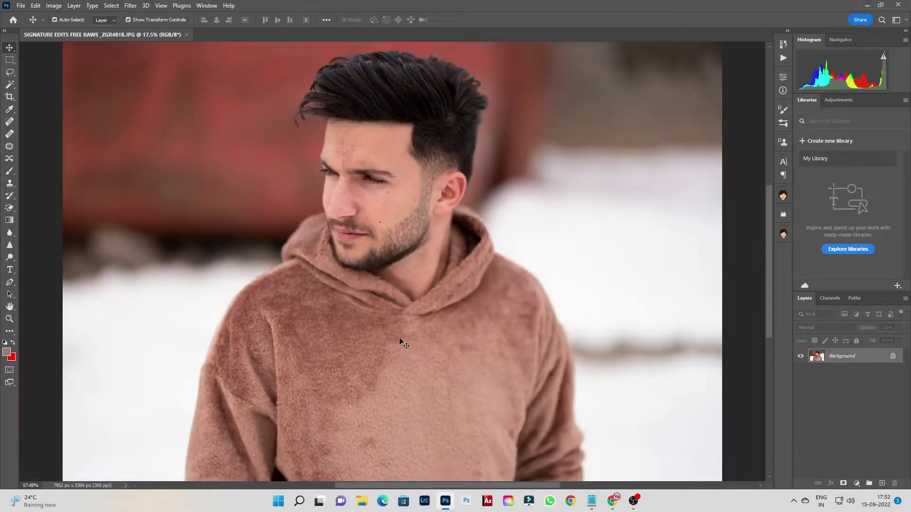
left_click(130, 5)
left_click(260, 219)
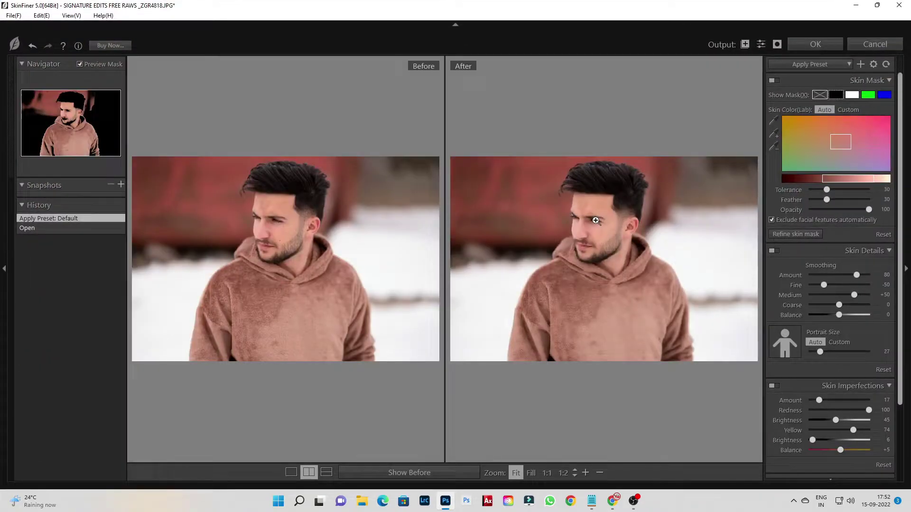
Zoom the preview to 1:3 on the face, set custom portrait size 44 and fine -26
left_click(588, 226)
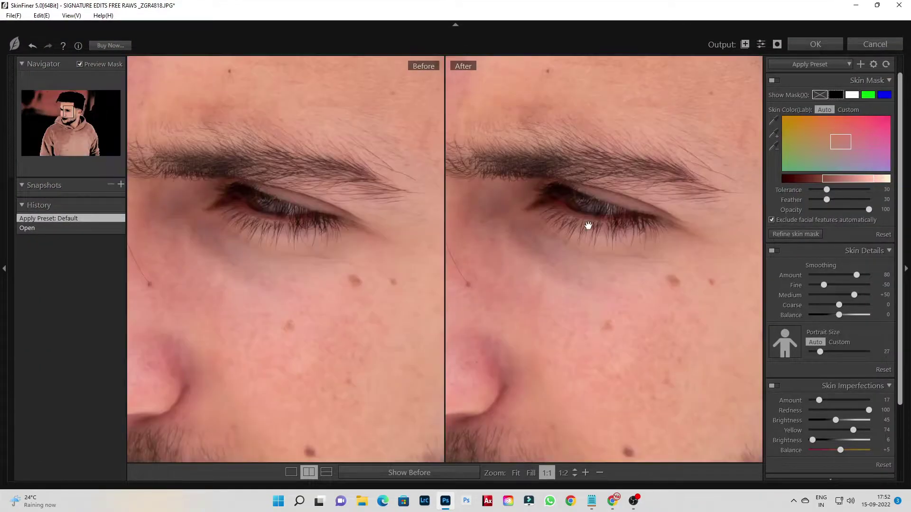
scroll(588, 237, "down", 1)
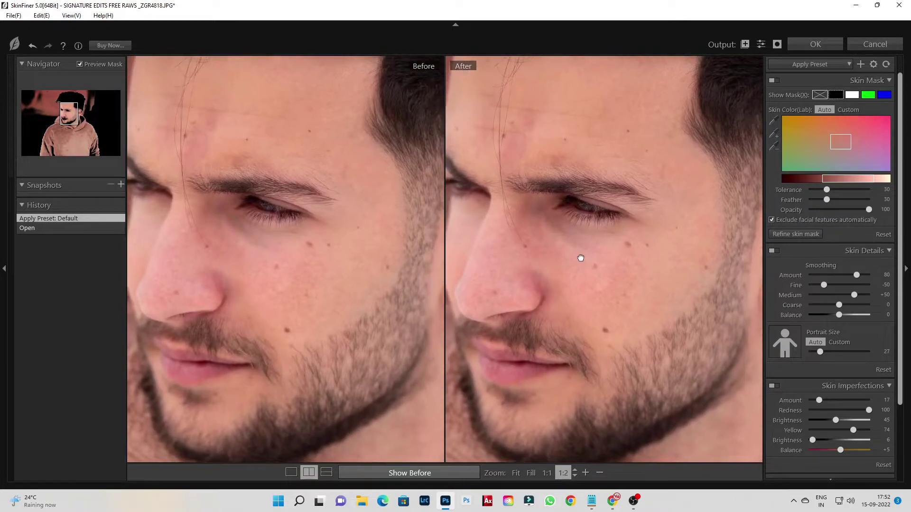
scroll(581, 258, "down", 1)
left_click_drag(585, 250, 568, 298)
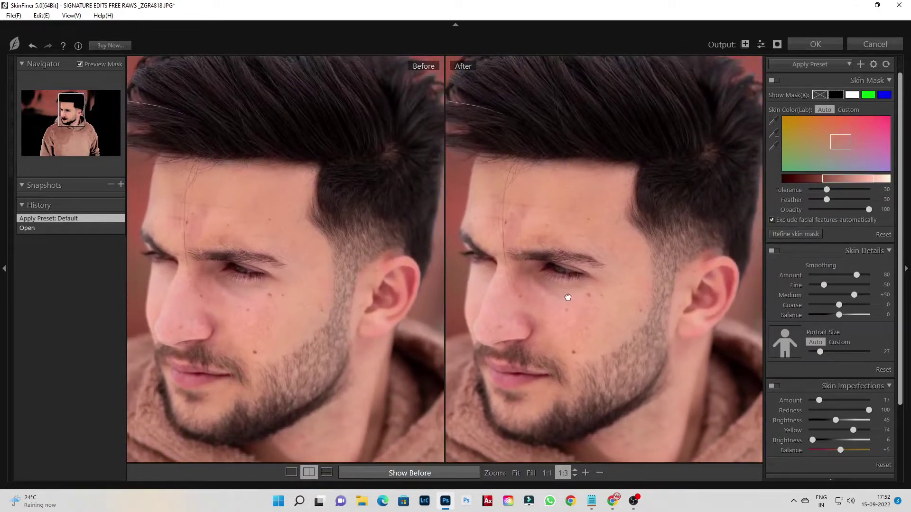
left_click(830, 352)
left_click(831, 285)
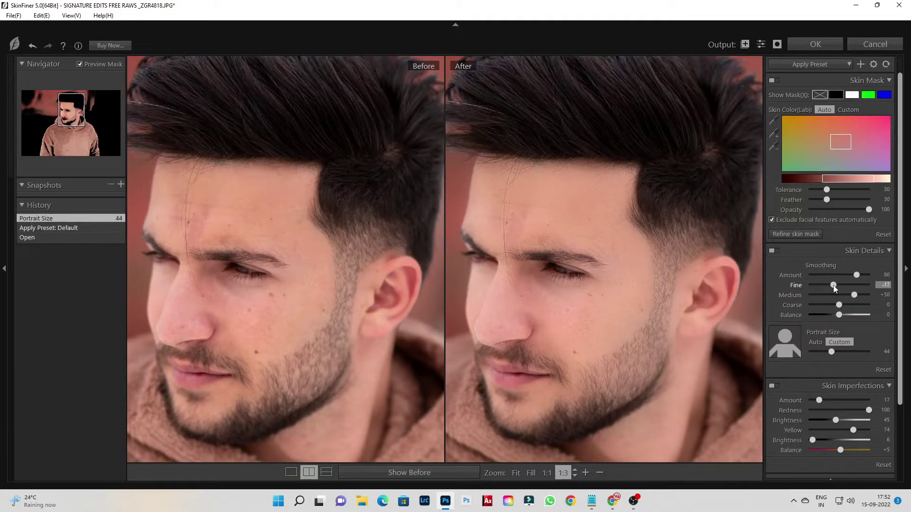
left_click_drag(834, 289, 831, 287)
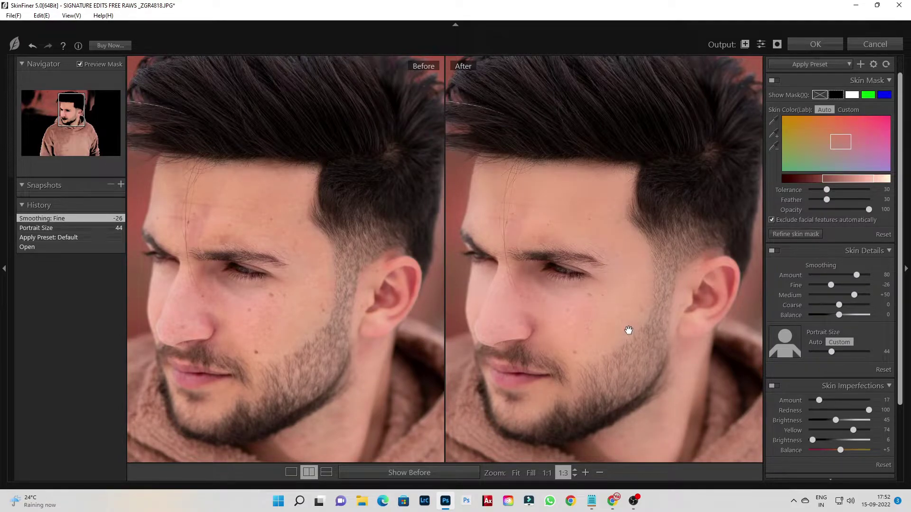
Try the Skin Tone-Contrast, Skin Tone-Lightening, Smoothing-High, -Light and -Medium presets, then pick Default
left_click(835, 64)
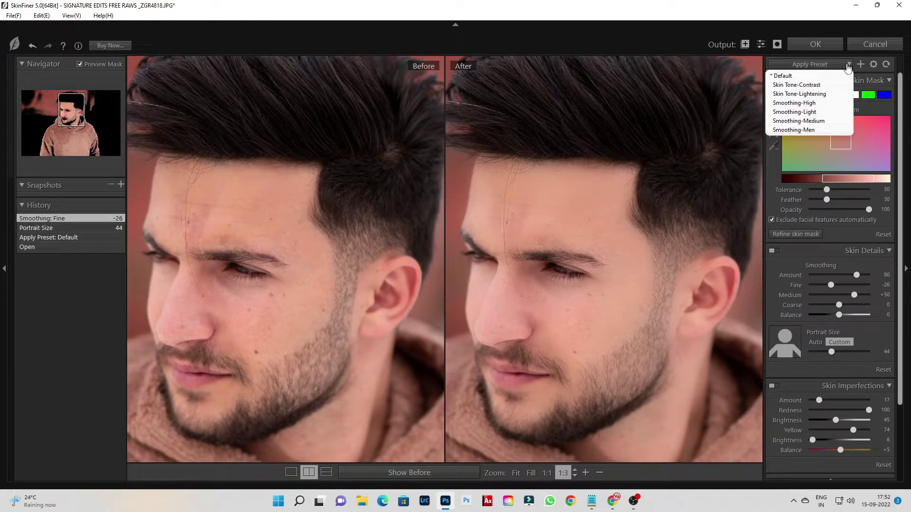
left_click(804, 84)
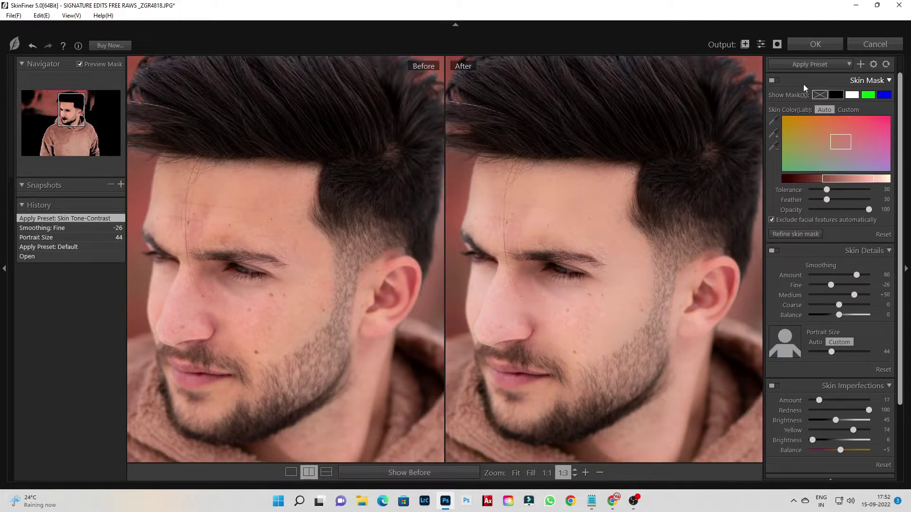
left_click(809, 64)
left_click(810, 93)
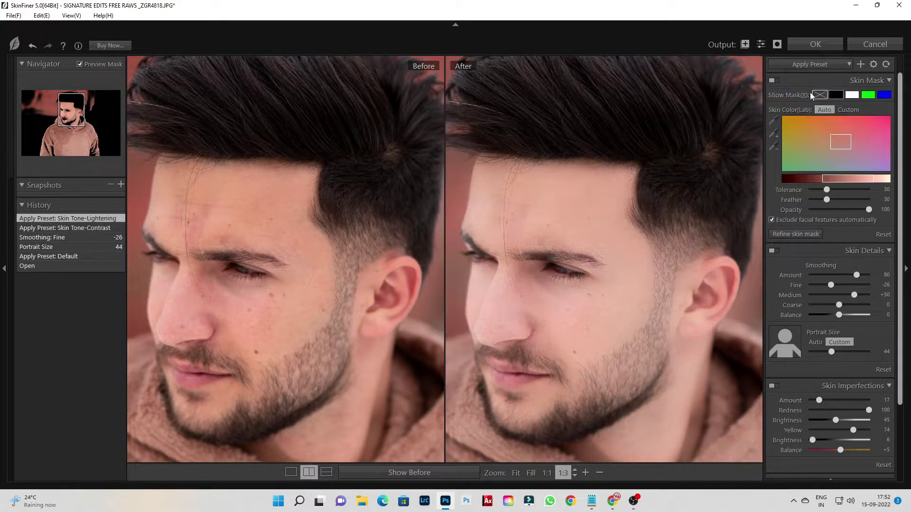
left_click(810, 64)
left_click(810, 102)
left_click(811, 64)
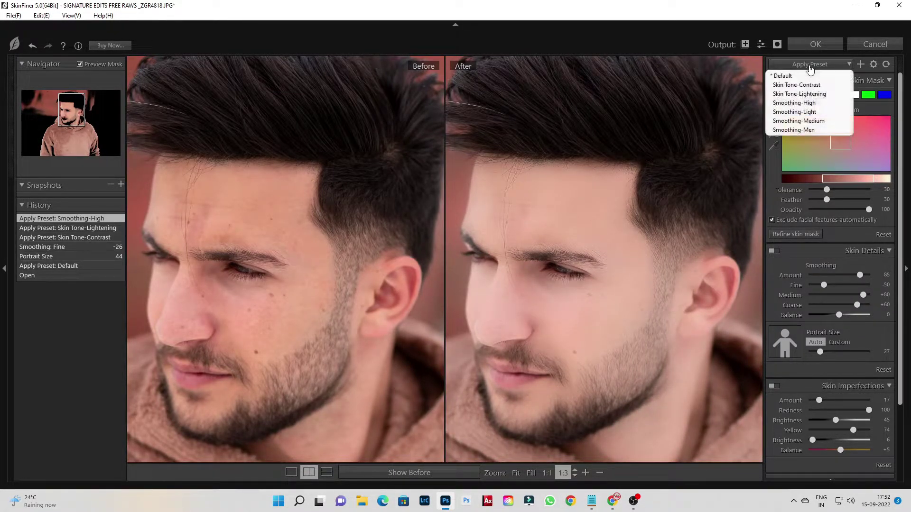
left_click(809, 111)
left_click(811, 64)
left_click(806, 120)
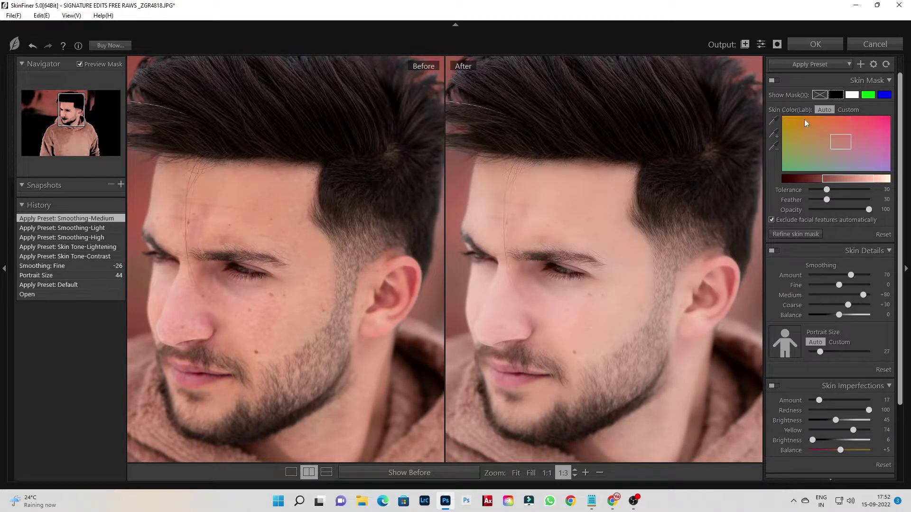
left_click(811, 64)
left_click(808, 74)
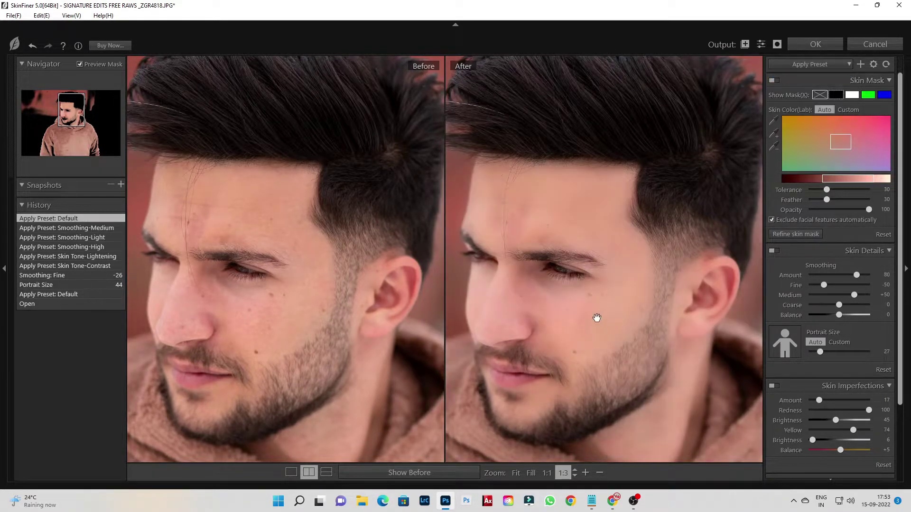
Set fine -47, imperfection brightness 59, skin contrast +43, shadow -31, highlight -7, and apply
left_click_drag(826, 283, 826, 284)
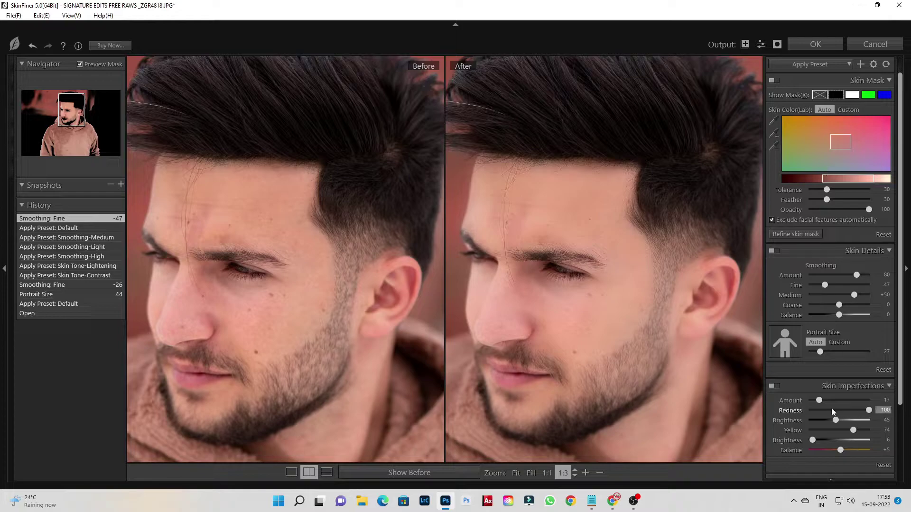
left_click_drag(840, 420, 844, 421)
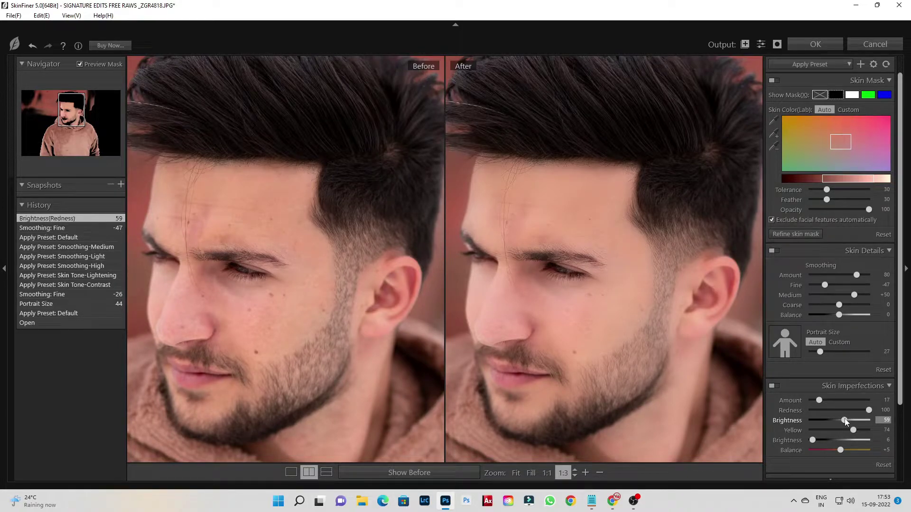
scroll(832, 412, "down", 2)
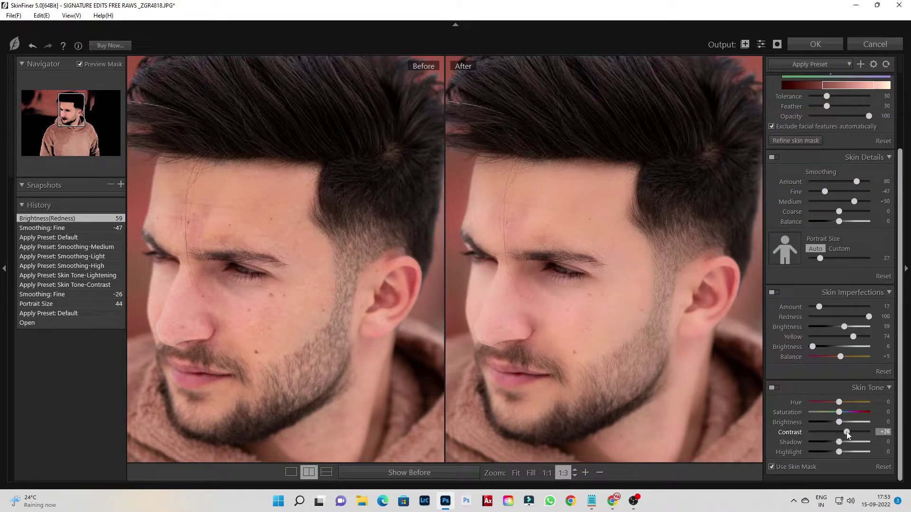
mouse_move(847, 433)
left_mouse_down()
mouse_move(831, 442)
mouse_move(838, 452)
left_mouse_up()
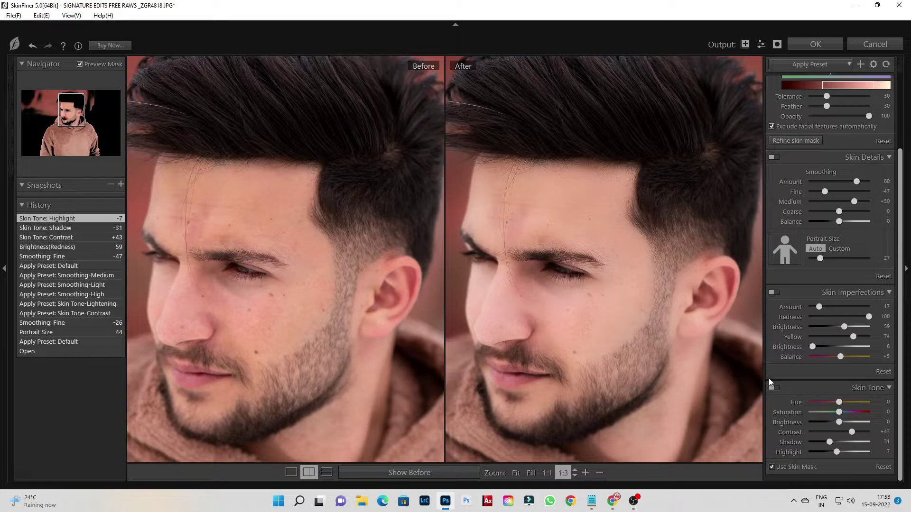
left_click(802, 44)
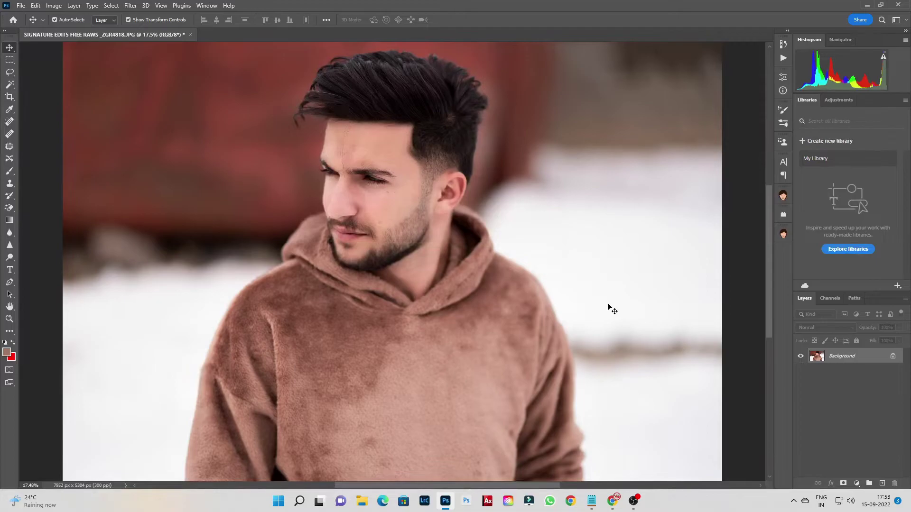
Zoom in on the face, then save a copy of the hoodie portrait as a JPEG
key("ctrl+plus")
key("ctrl+plus")
key("ctrl+plus")
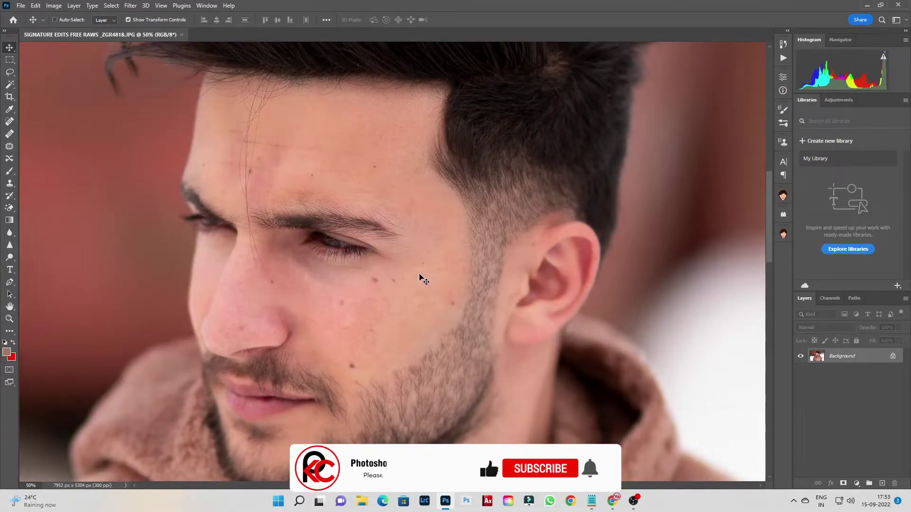
key("ctrl+alt+s")
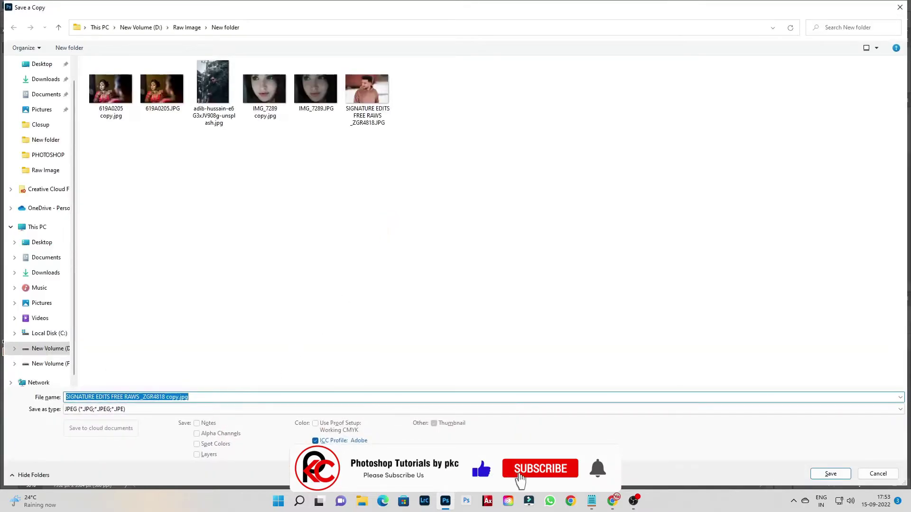
left_click(830, 474)
key("Return")
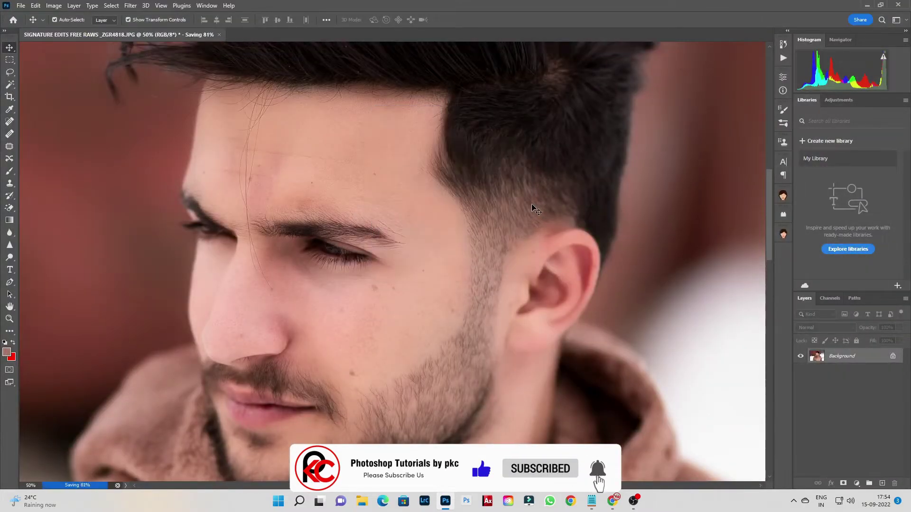
Close the hoodie portrait and open adib-hussain-e6G3xJV908g-unsplash.jpg, dismissing the locked-layer alert
left_click(185, 35)
left_click(452, 194)
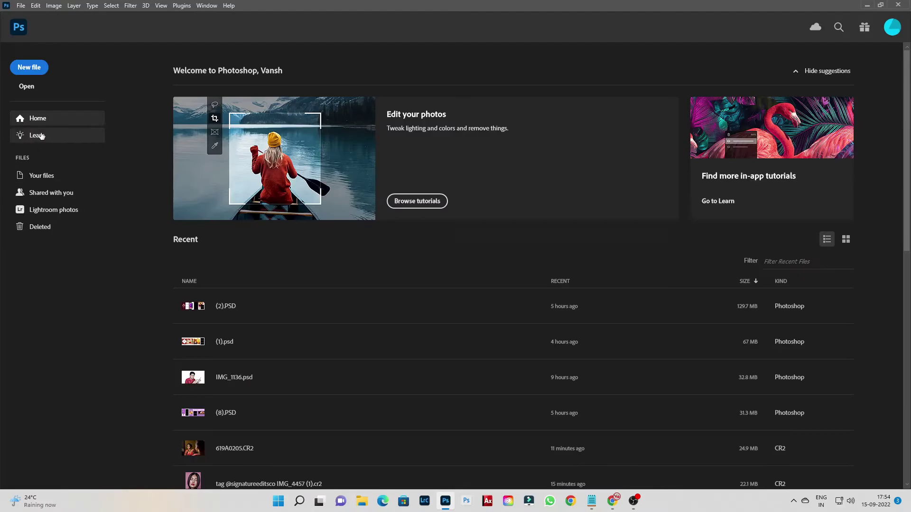
left_click(27, 87)
double_click(209, 86)
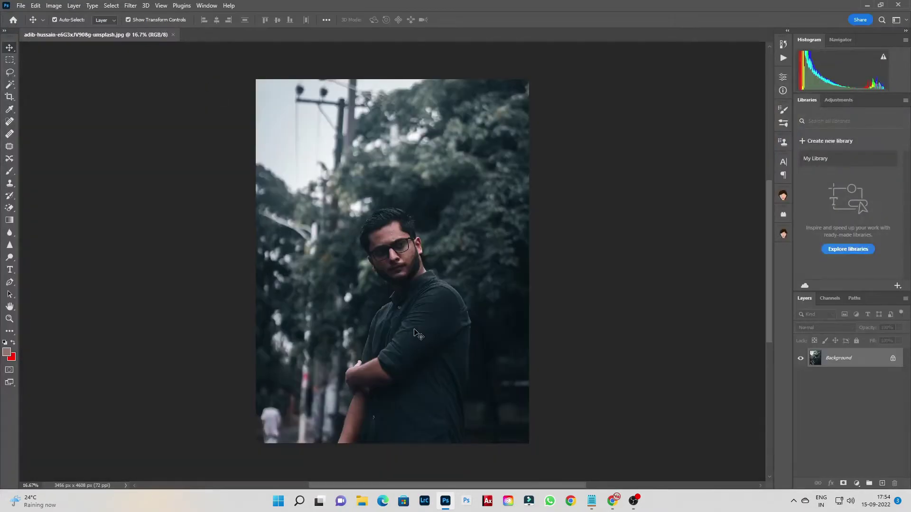
key("Up")
key("Return")
left_click(129, 8)
In Camera Raw, auto-tone the photo, then set shadows +64, highlights about -85 and contrast about +21
left_click(157, 76)
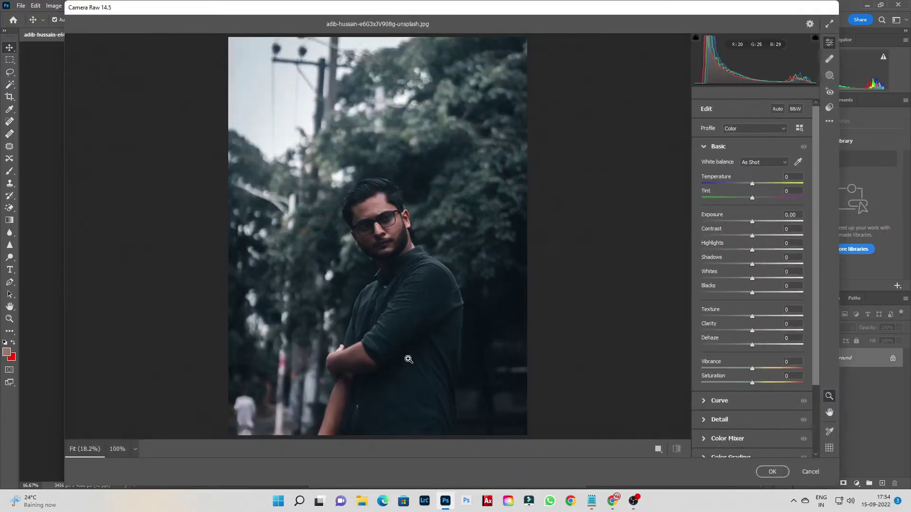
left_click_drag(768, 264, 815, 269)
left_click_drag(752, 236, 768, 236)
left_click(778, 109)
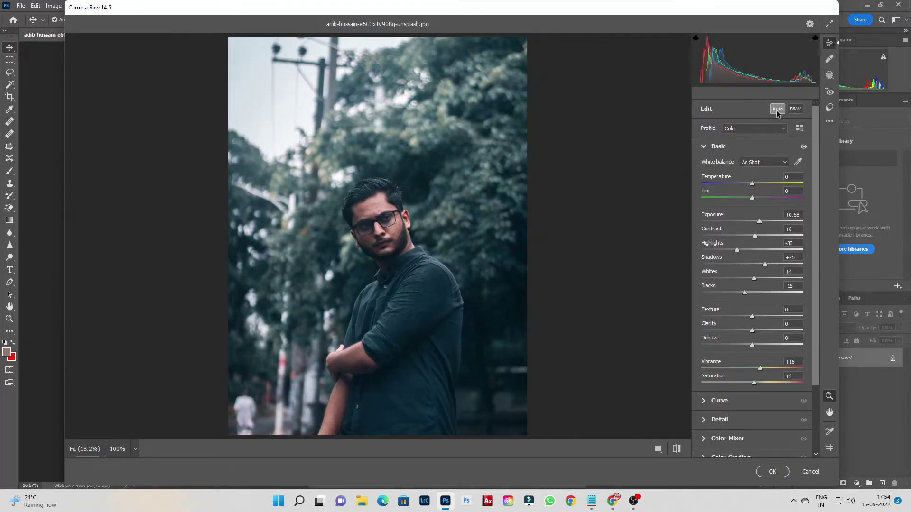
left_click_drag(779, 266, 785, 266)
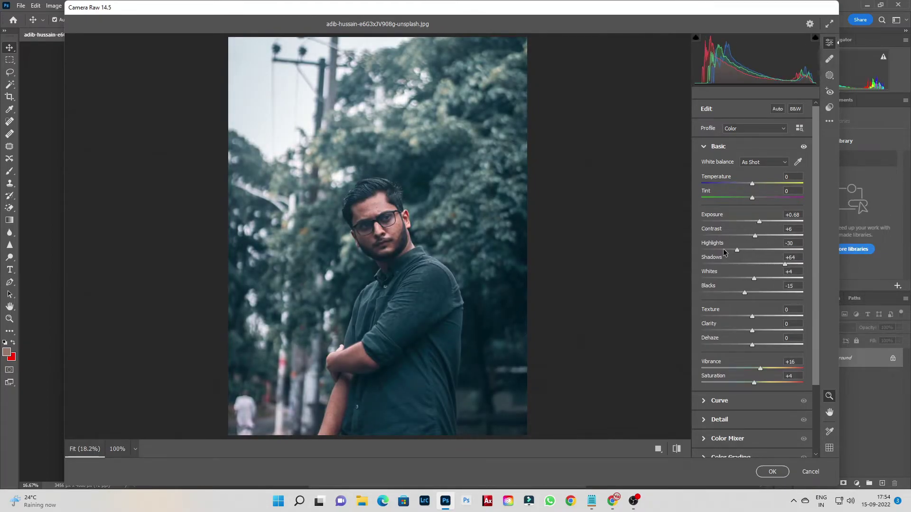
left_click_drag(724, 250, 708, 250)
left_click(762, 235)
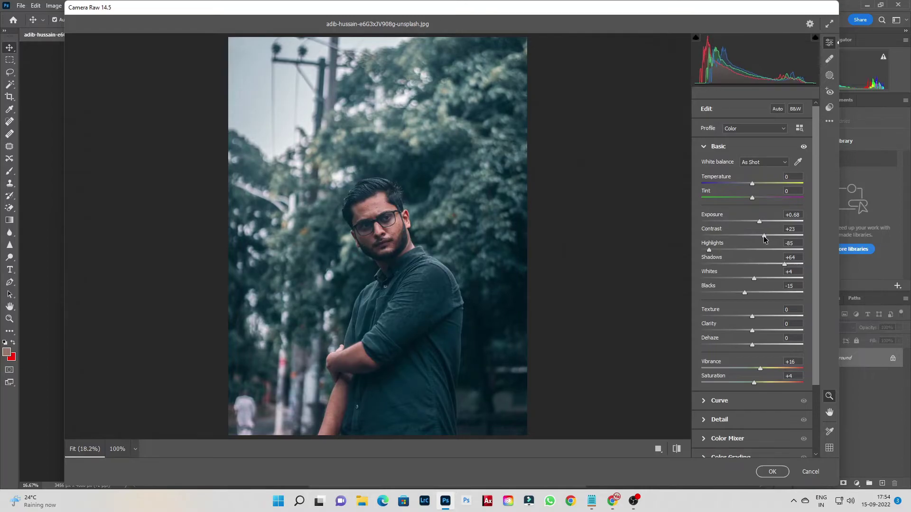
Lower Dehaze to -1, raise Detail noise reduction, and apply the Camera Raw edits
left_click(746, 346)
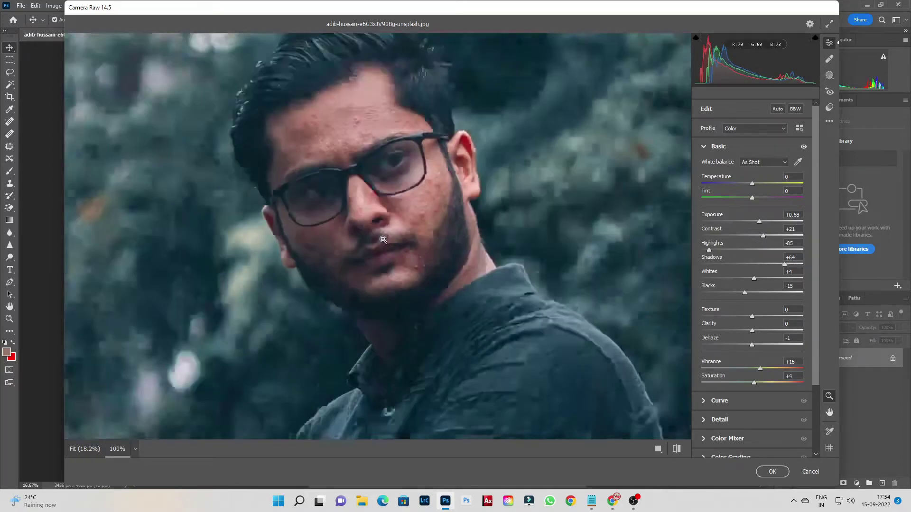
left_click(384, 237)
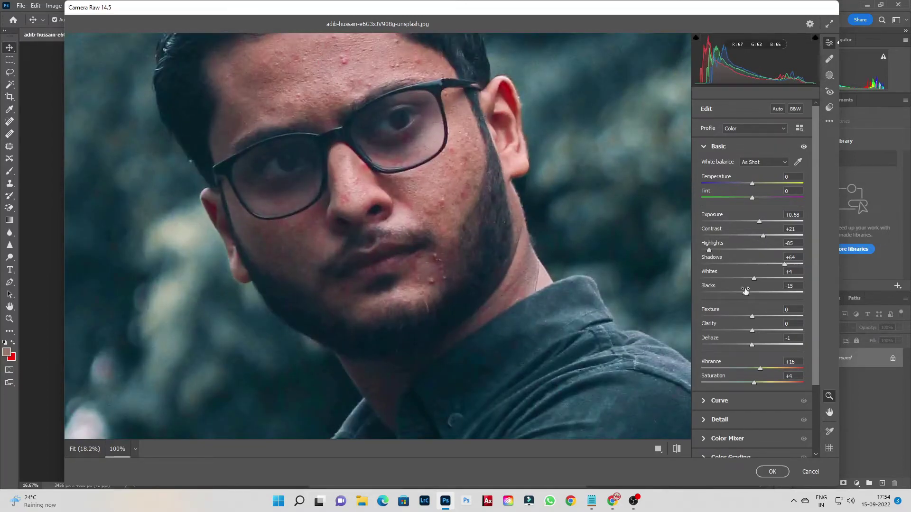
left_click(719, 420)
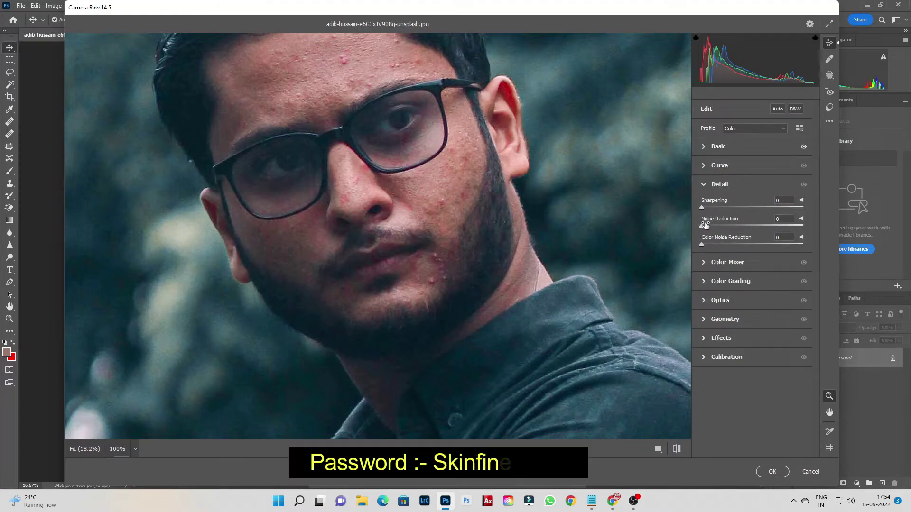
left_click_drag(705, 225, 707, 243)
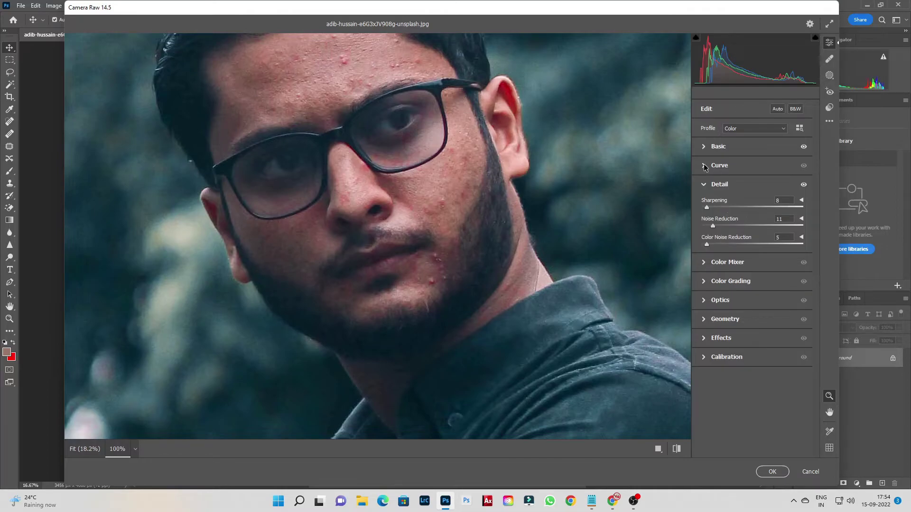
left_click(718, 147)
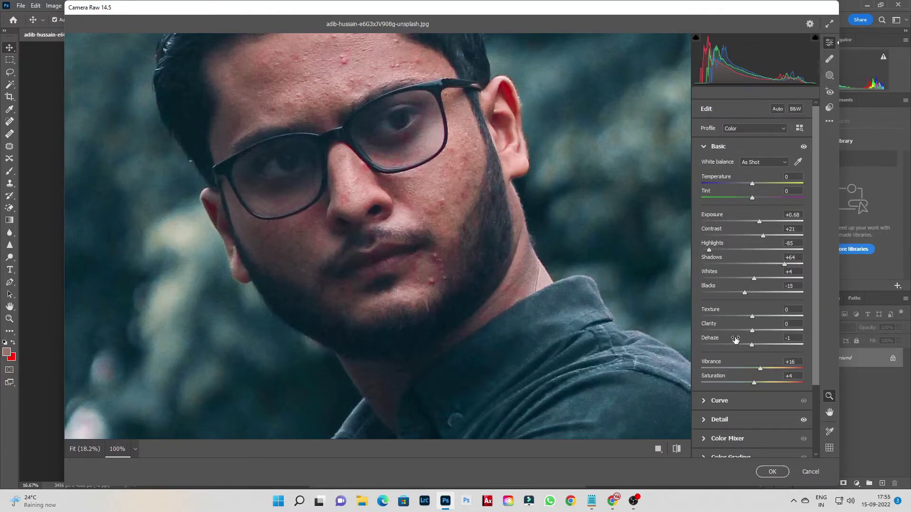
left_click(771, 471)
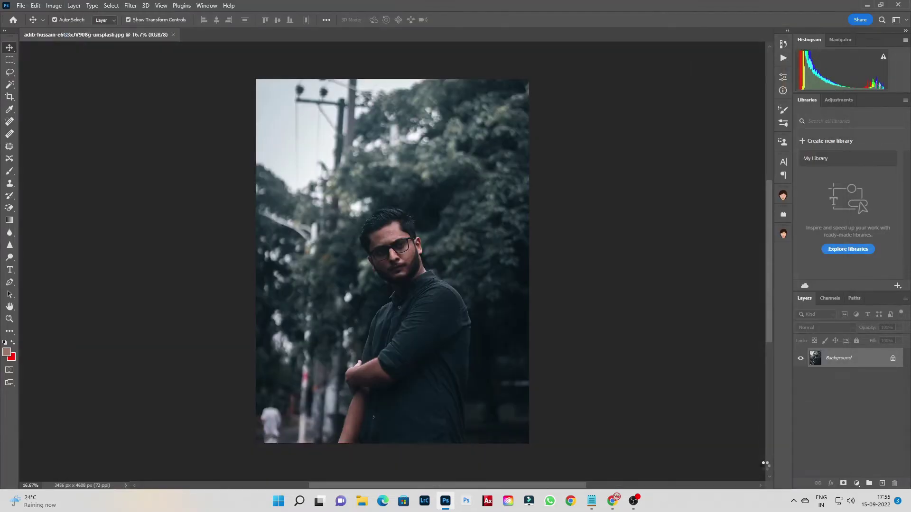
Brighten the whole photo with a Curves adjustment by raising the curve midpoint
key("ctrl+m")
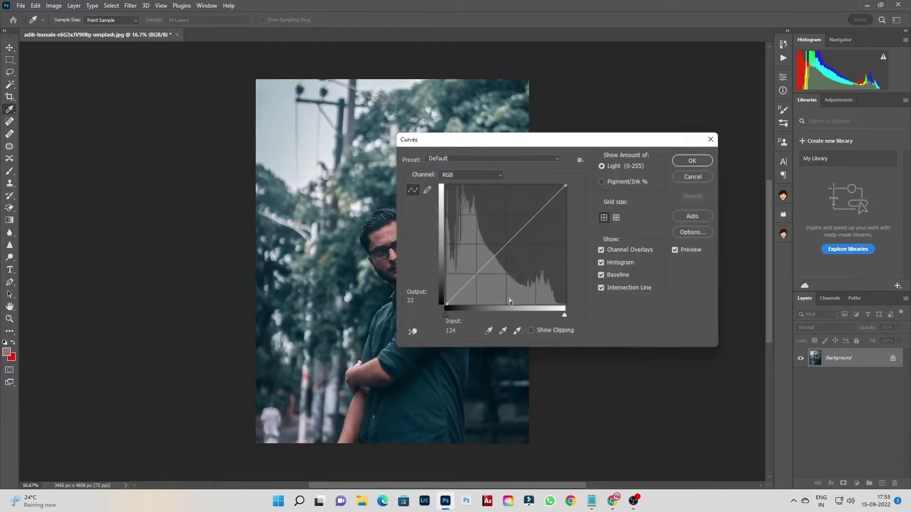
left_click_drag(503, 134, 658, 163)
left_click_drag(638, 293, 635, 285)
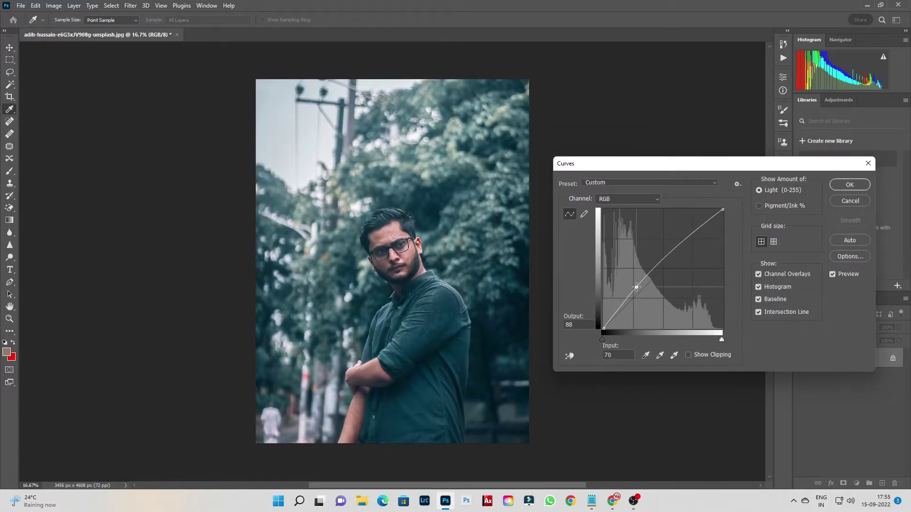
key("Return")
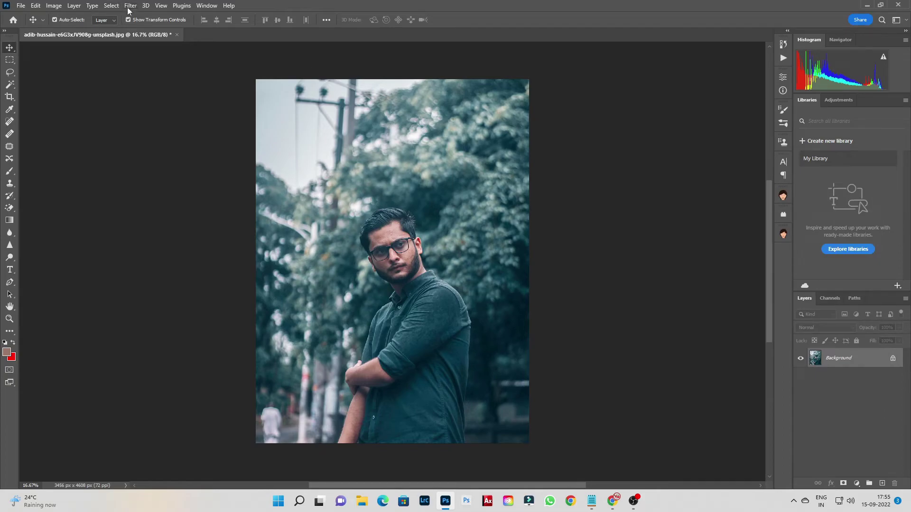
left_click(128, 5)
Launch SkinFiner at a 1:1 preview with portrait size 19 and reduced fine-detail smoothing
left_click(259, 221)
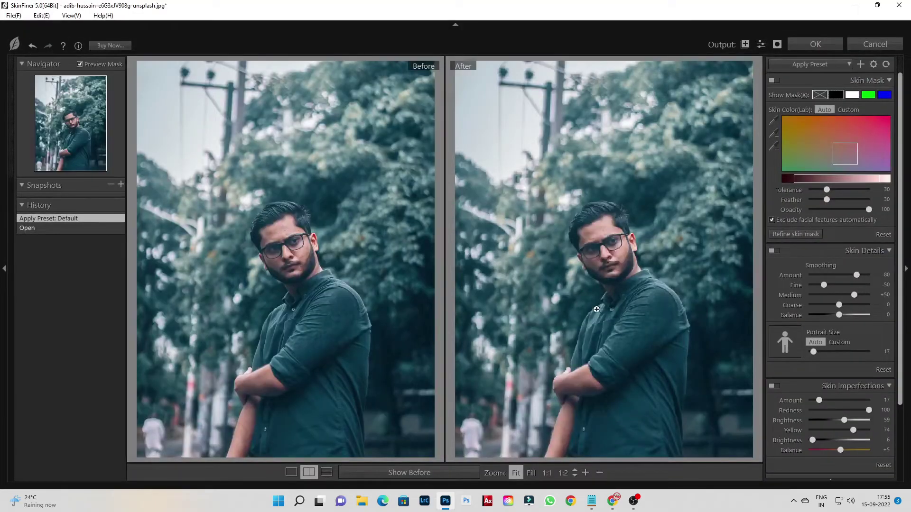
left_click(607, 251)
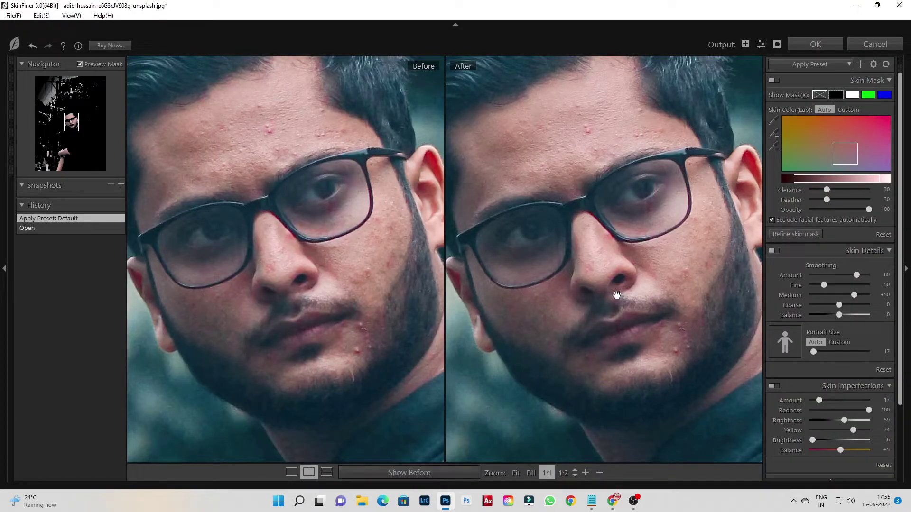
left_click(816, 353)
left_click_drag(824, 285, 856, 284)
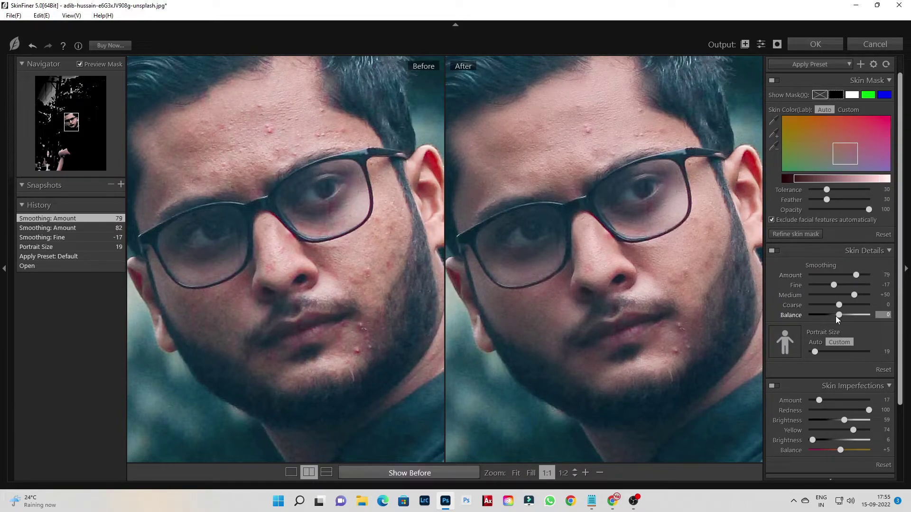
Try the Smoothing-Light and Skin Tone-Lightening presets, settle on Smoothing-High, and compare against the unretouched face
left_click(817, 64)
left_click(819, 103)
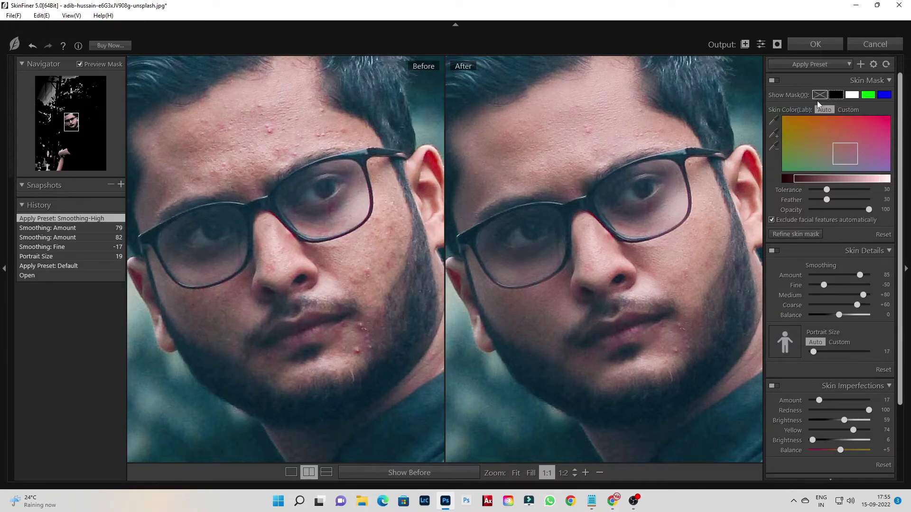
left_click(816, 65)
left_click(811, 110)
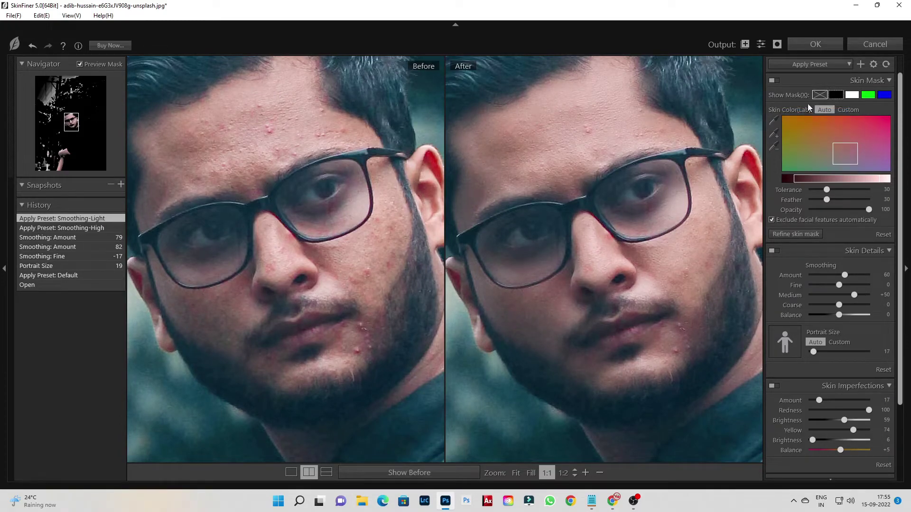
left_click(816, 64)
left_click(797, 96)
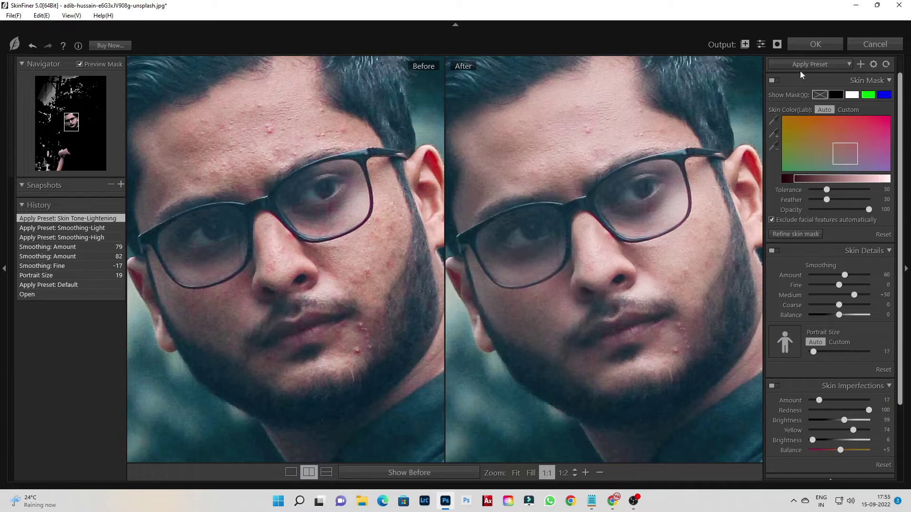
left_click(816, 65)
left_click(809, 106)
left_click(709, 234)
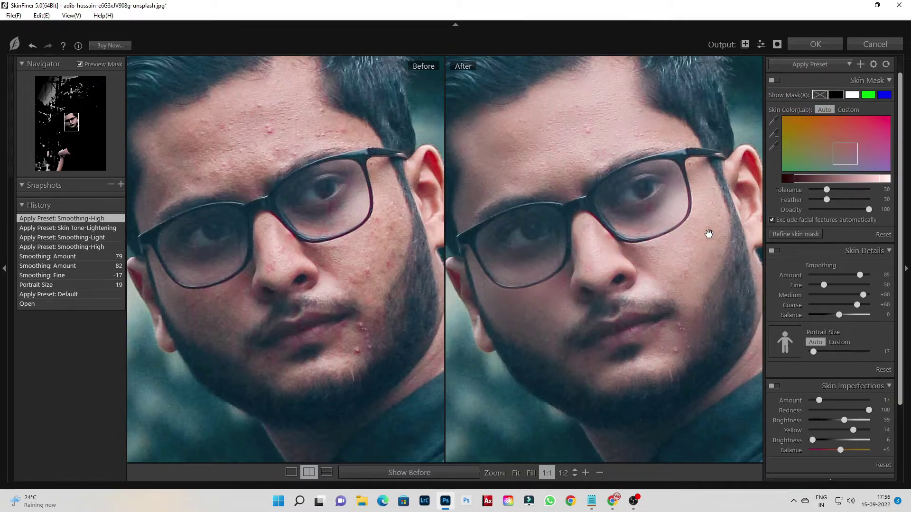
left_click(709, 233)
In SkinFiner's Skin Tone settings, ease the skin shadow lift to +21
scroll(830, 436, "down", 3)
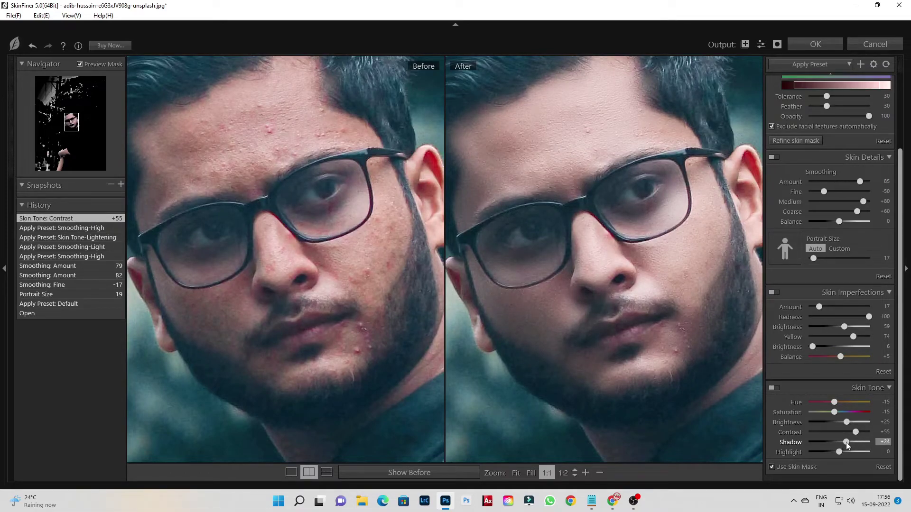
mouse_move(848, 445)
left_mouse_down()
mouse_move(837, 453)
mouse_move(845, 423)
left_mouse_up()
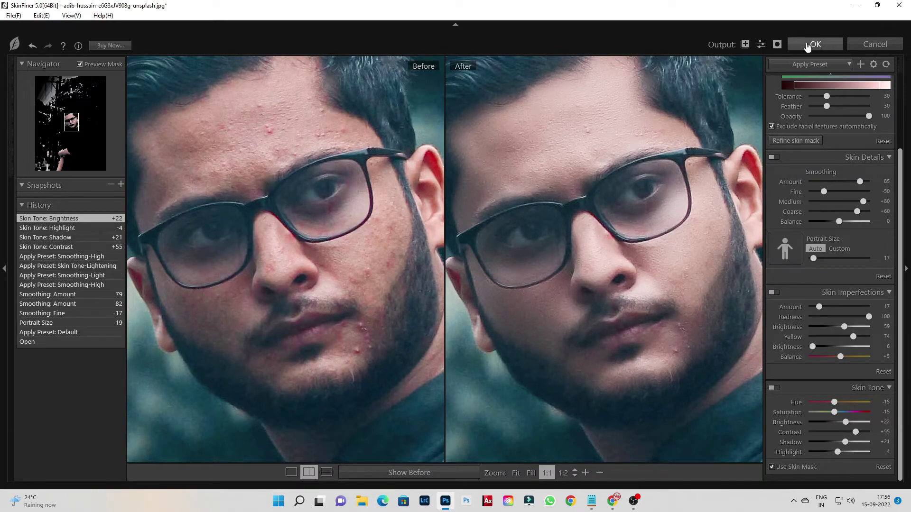
Apply the SkinFiner retouch, zoom in on the man's face, and toggle undo/redo twice to compare
key("Return")
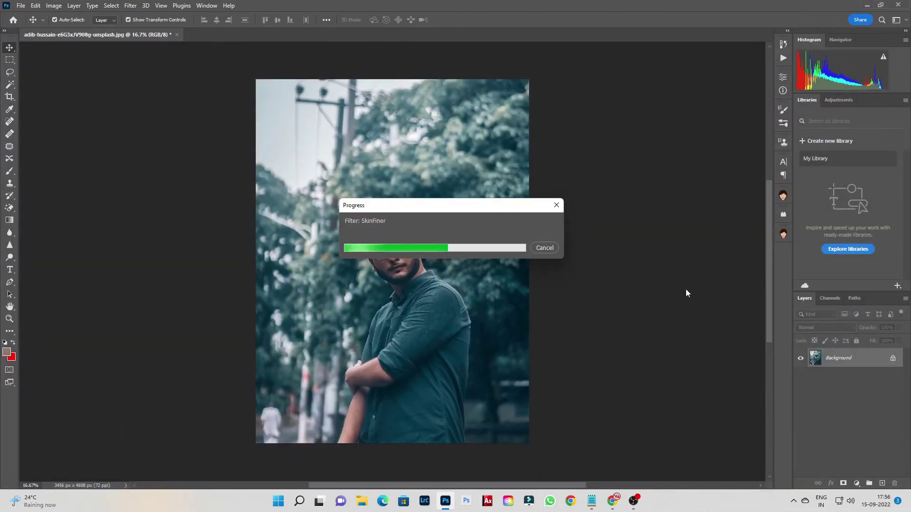
key("ctrl+plus")
key("ctrl+plus")
key("ctrl+plus")
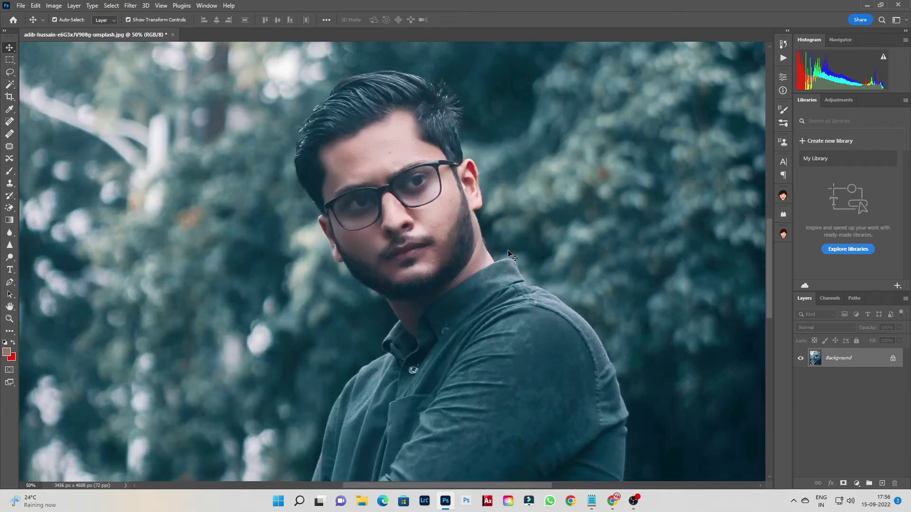
key("ctrl+z")
key("ctrl+shift+z")
key("ctrl+z")
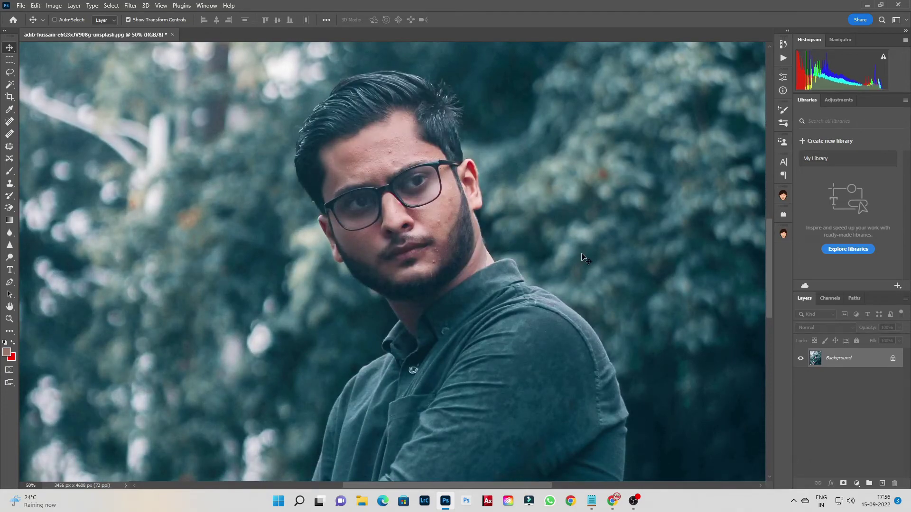
key("ctrl+shift+z")
Save a quality-12 JPEG copy of the glasses portrait and close the original without saving
key("ctrl+alt+s")
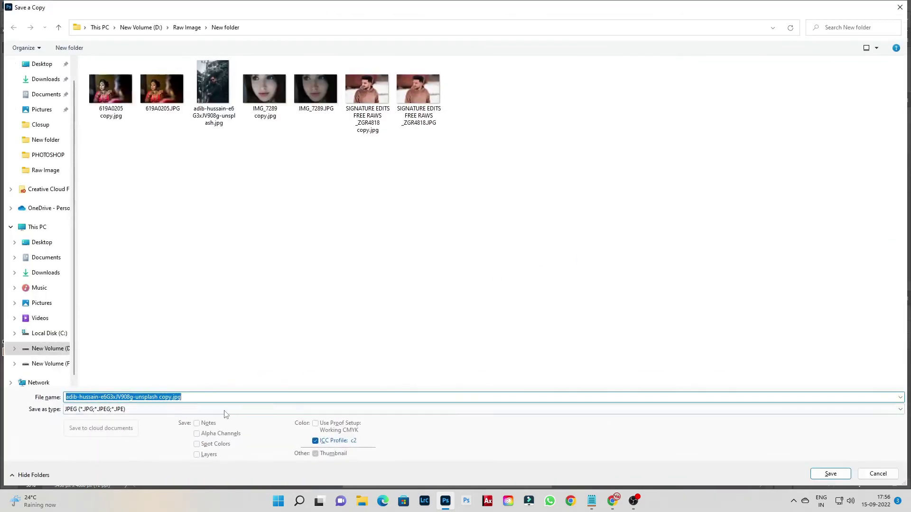
left_click(180, 409)
left_click(181, 307)
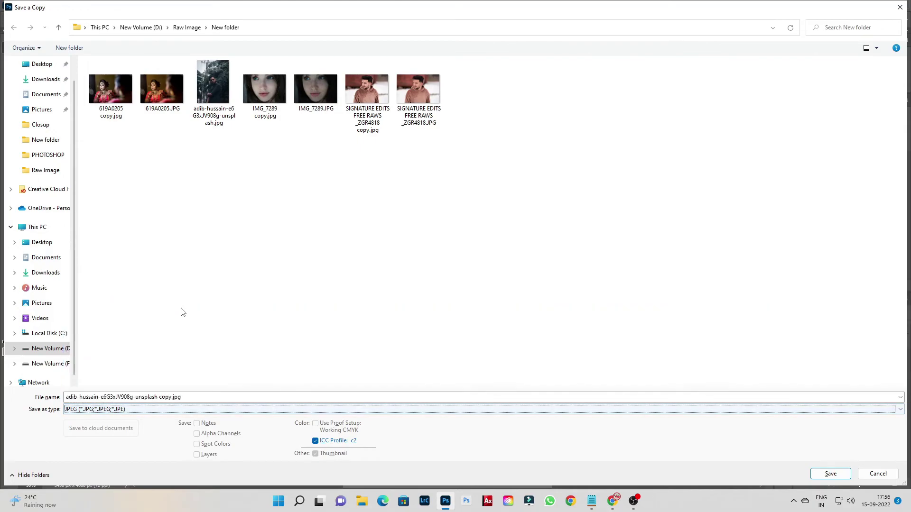
left_click(819, 473)
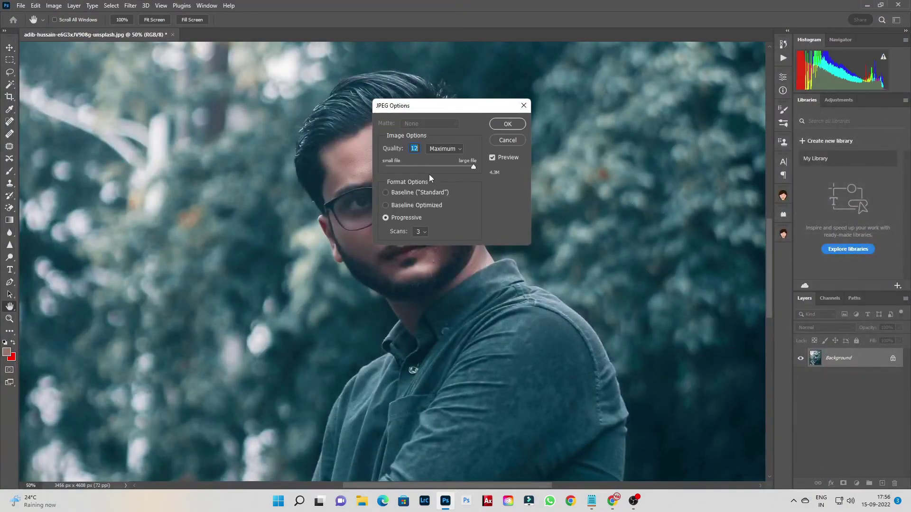
left_click(501, 141)
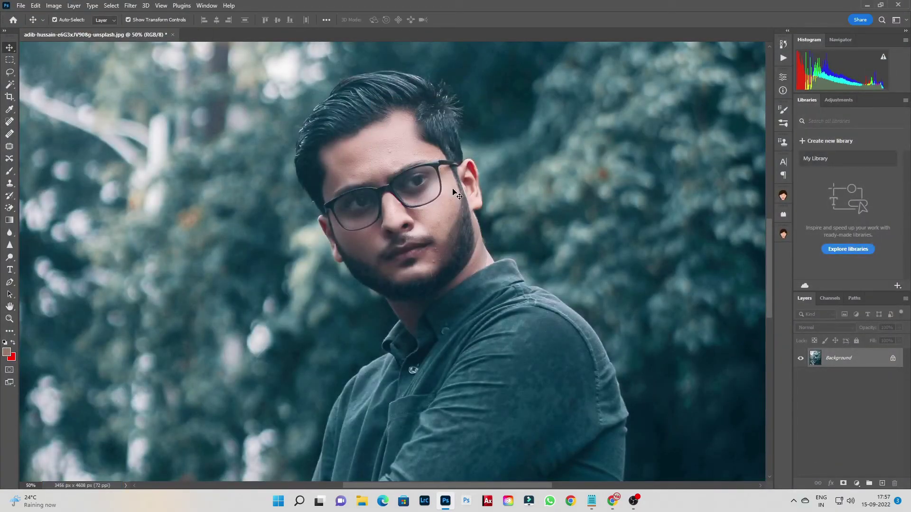
left_click(173, 35)
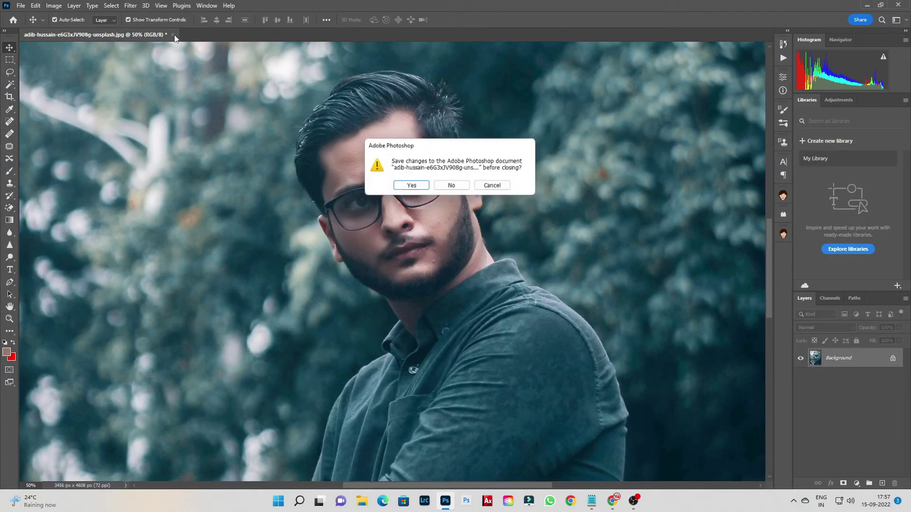
left_click(452, 185)
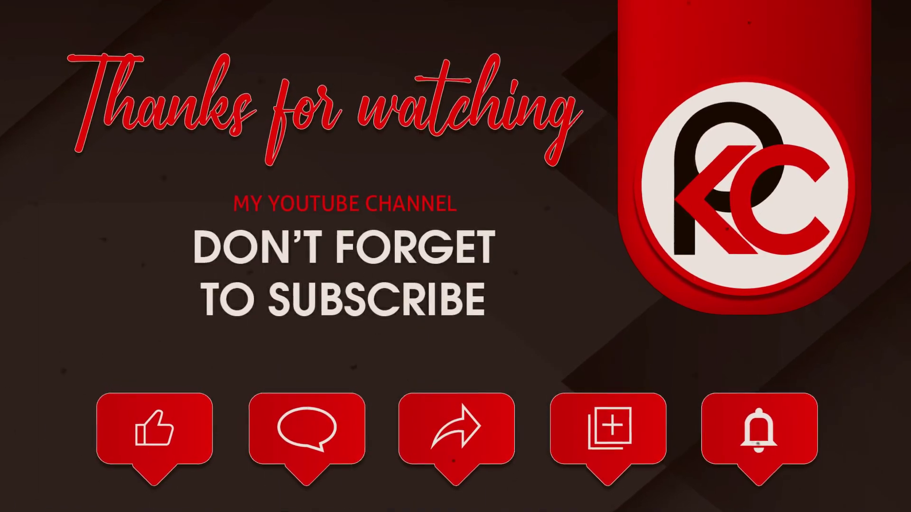